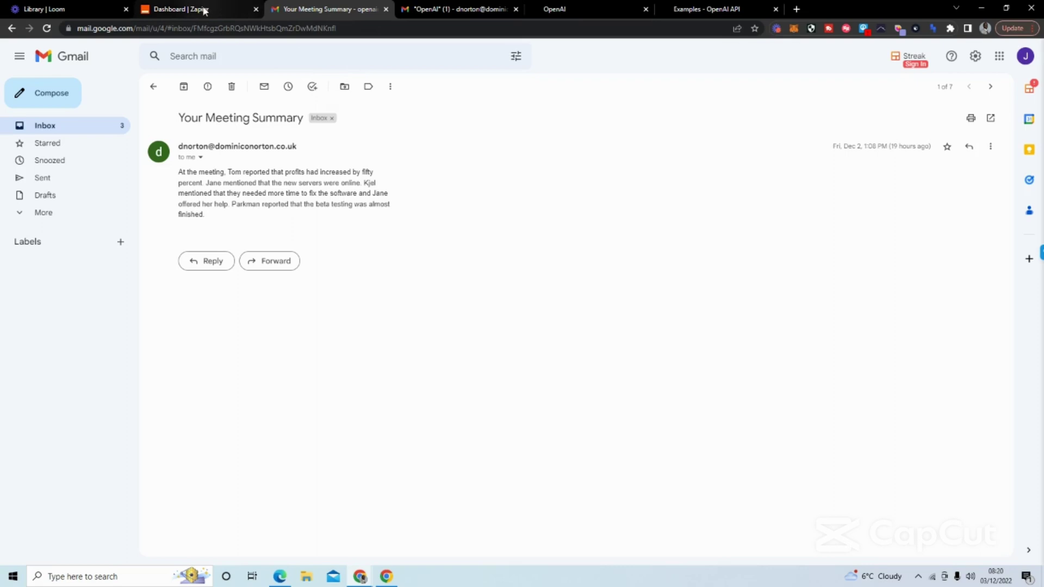
# Step: Look over the Zapier dashboard, OpenAI website and meeting summary email tabs
pyautogui.click(182, 9)
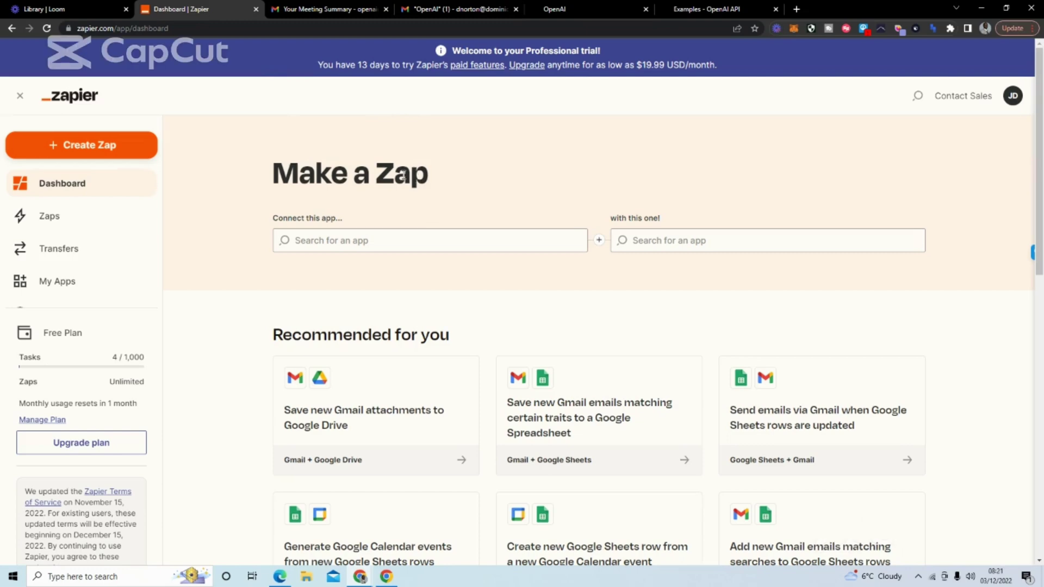
pyautogui.click(597, 10)
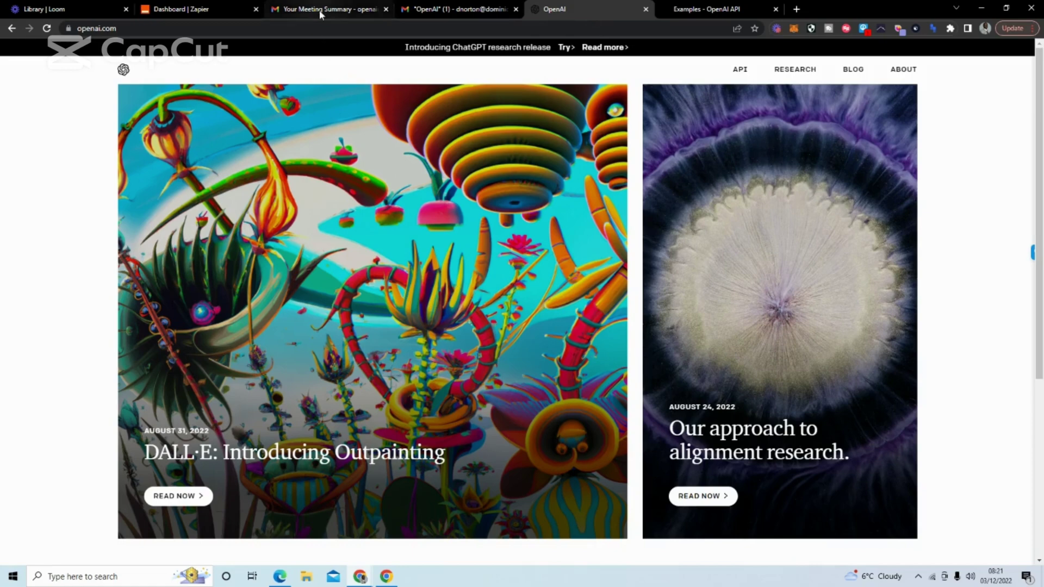
pyautogui.click(431, 12)
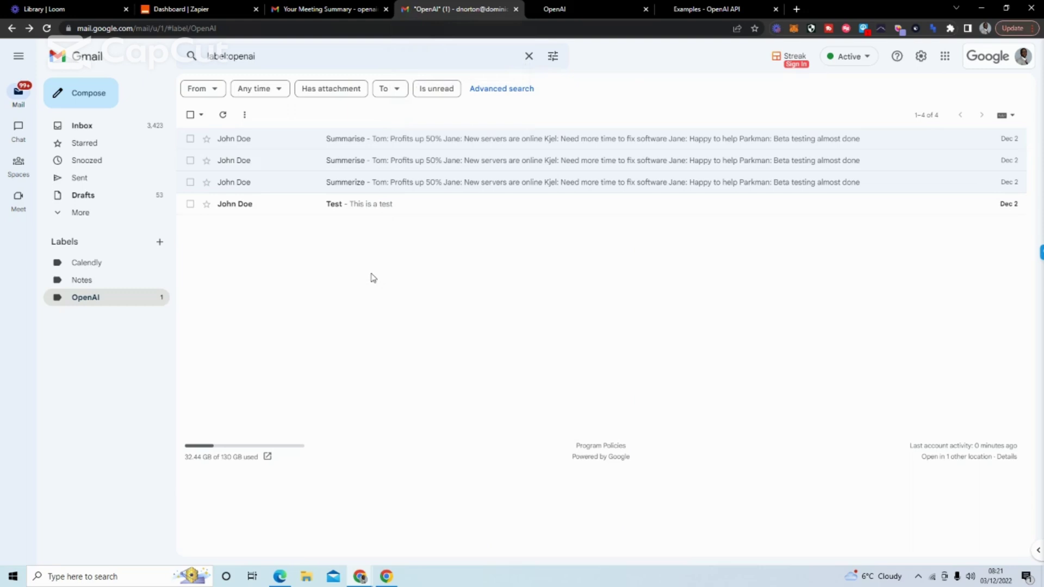
pyautogui.click(335, 9)
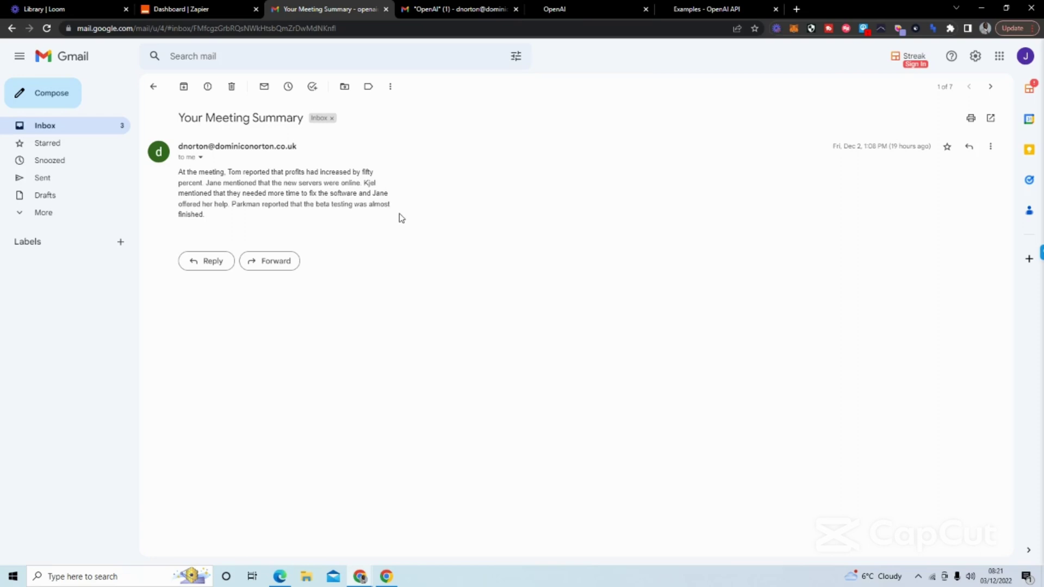
# Step: Show the OpenAI label's emails and cancel a new label without creating it
pyautogui.click(453, 10)
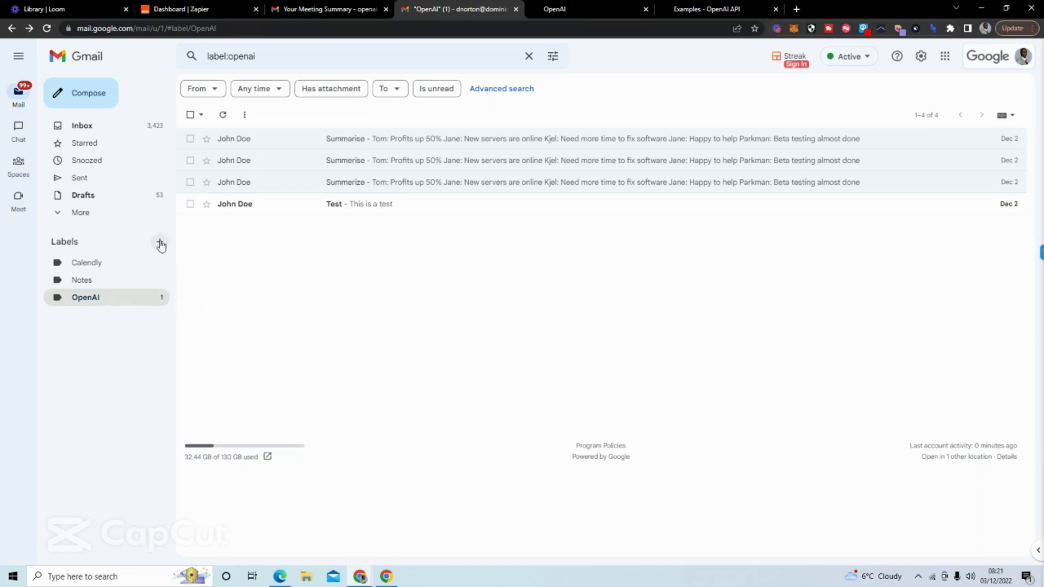
pyautogui.click(160, 244)
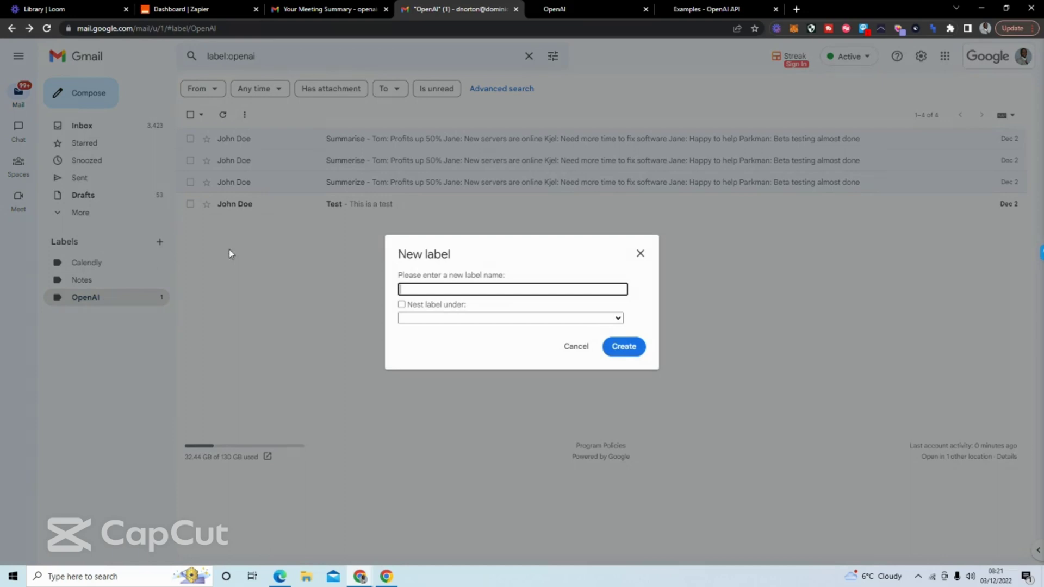
pyautogui.click(640, 255)
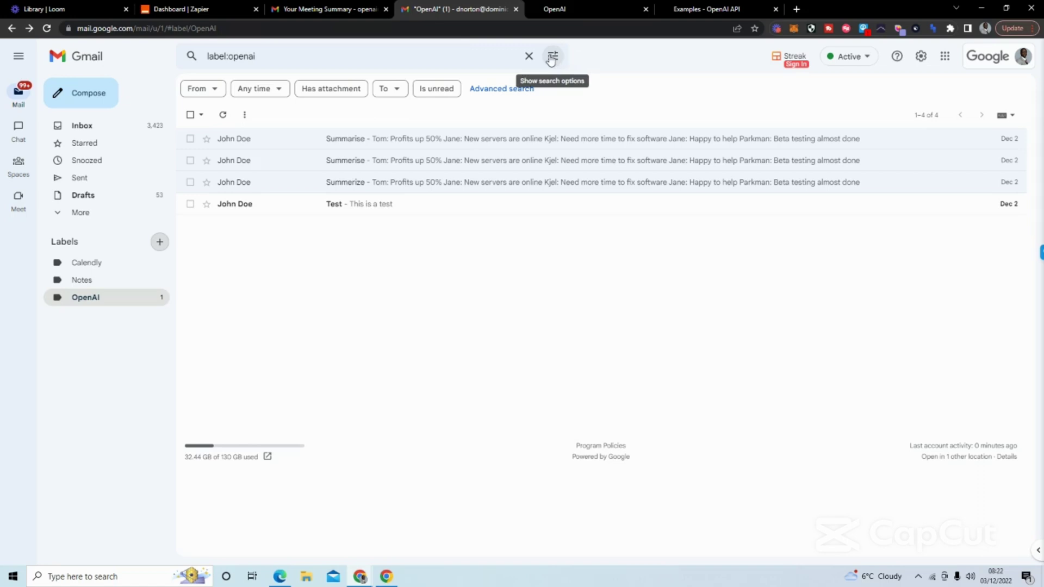
# Step: Filter mail from the OpenAI developer address to get the OpenAI label and skip the Inbox
pyautogui.click(552, 56)
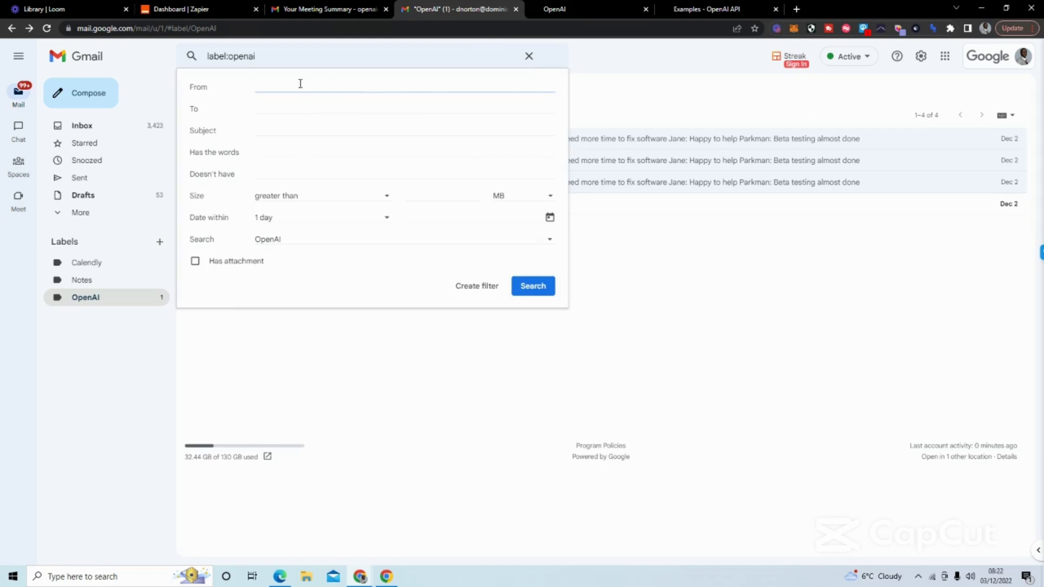
pyautogui.write('open')
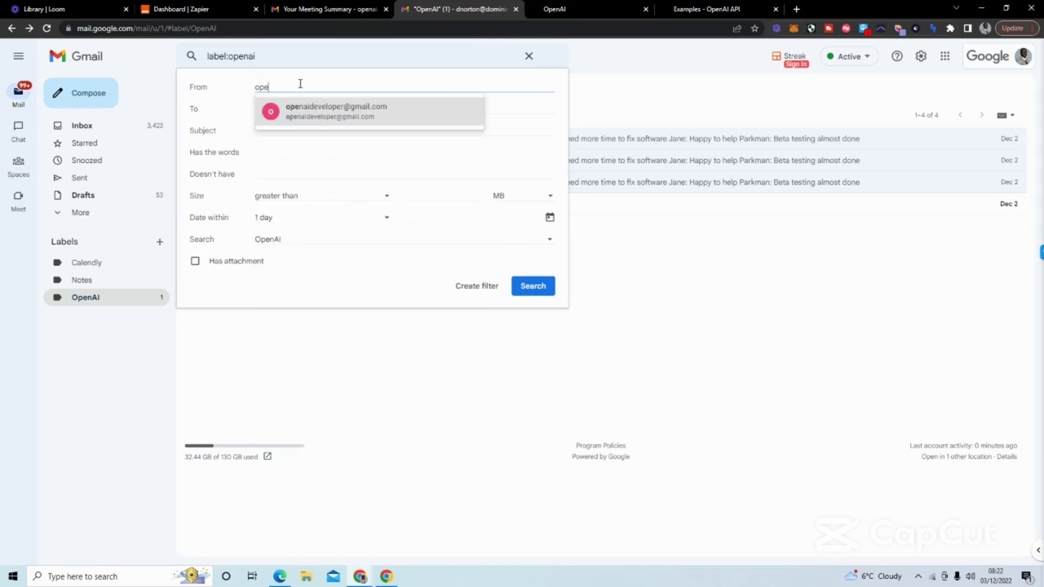
pyautogui.click(316, 111)
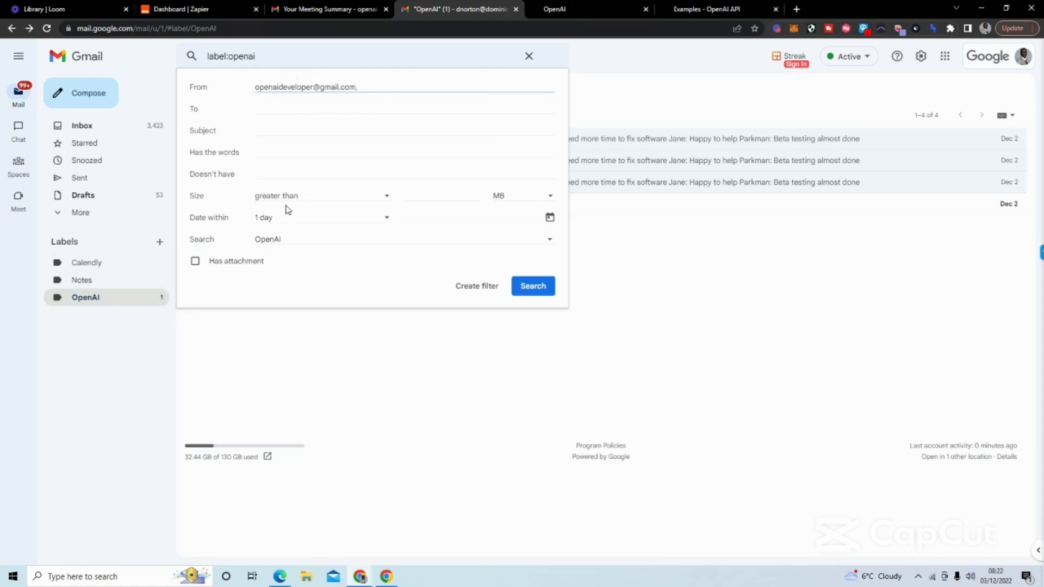
pyautogui.click(460, 289)
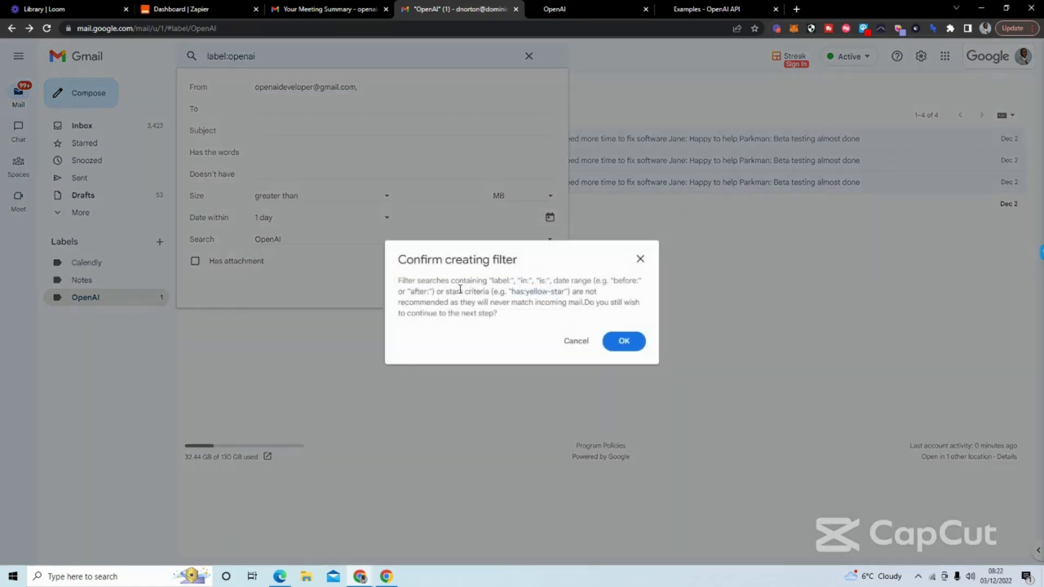
pyautogui.click(623, 342)
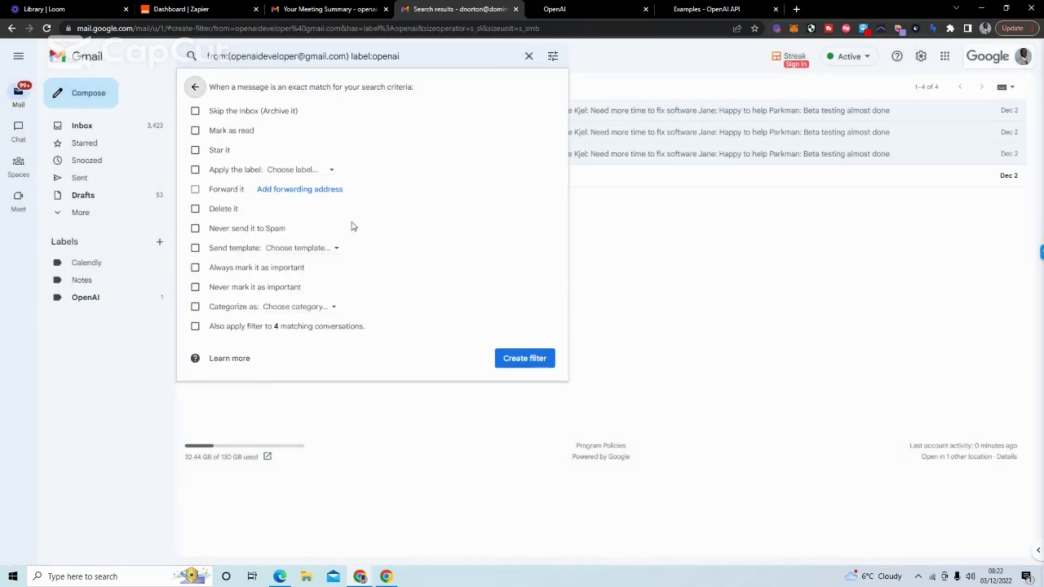
pyautogui.click(195, 169)
pyautogui.click(314, 170)
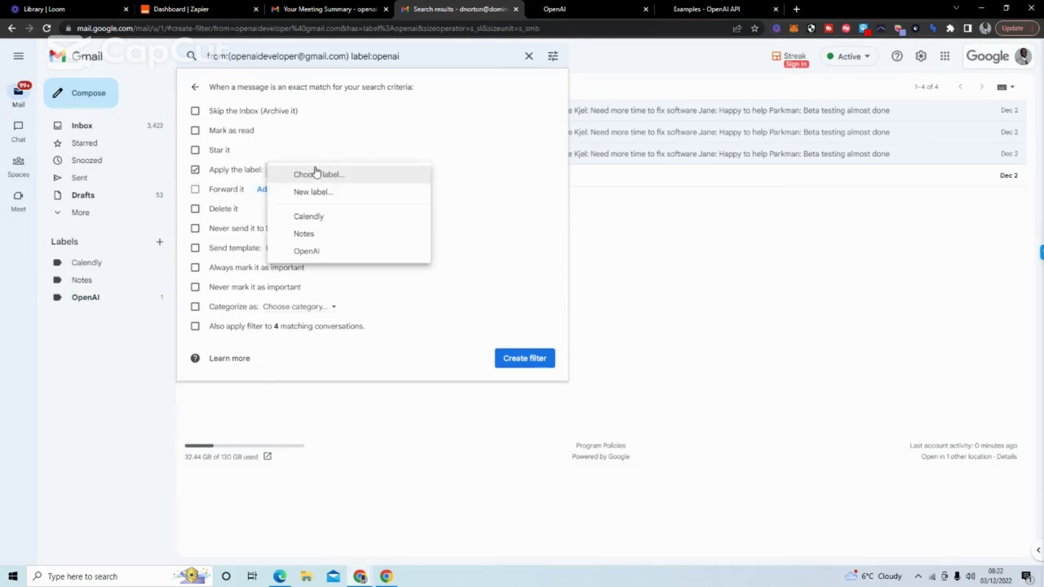
pyautogui.click(329, 251)
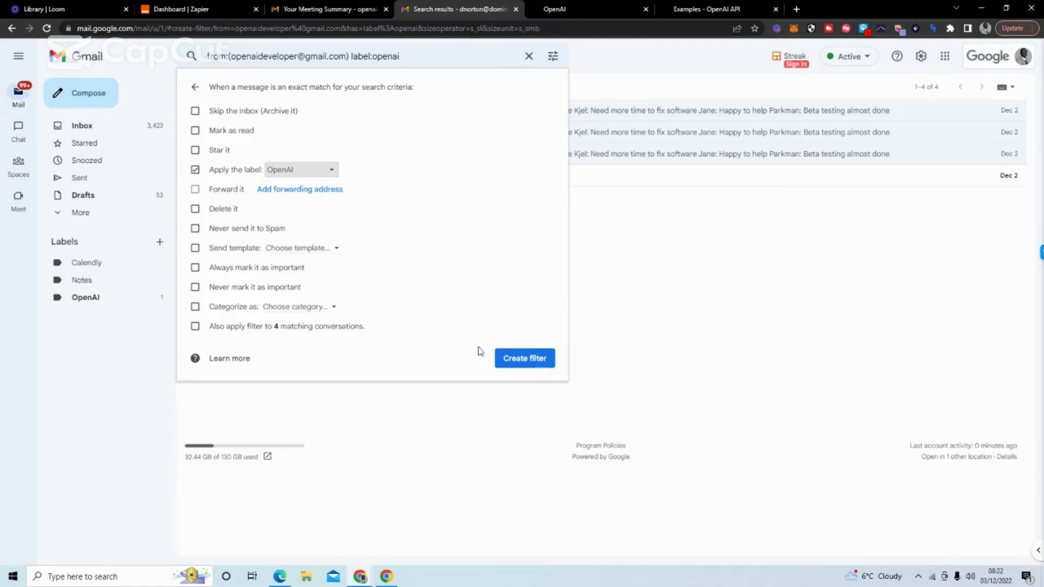
pyautogui.click(195, 111)
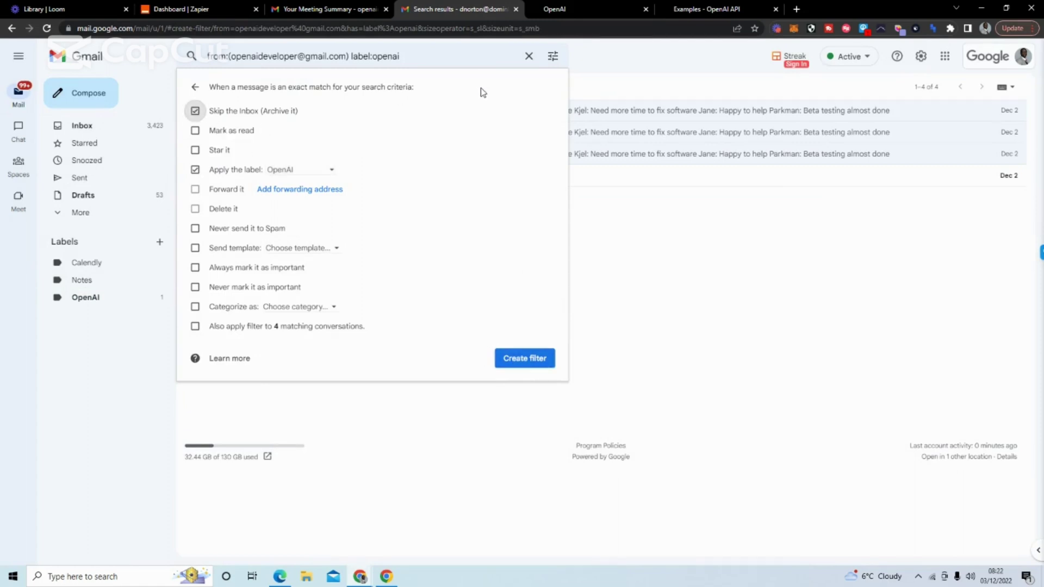
pyautogui.click(684, 239)
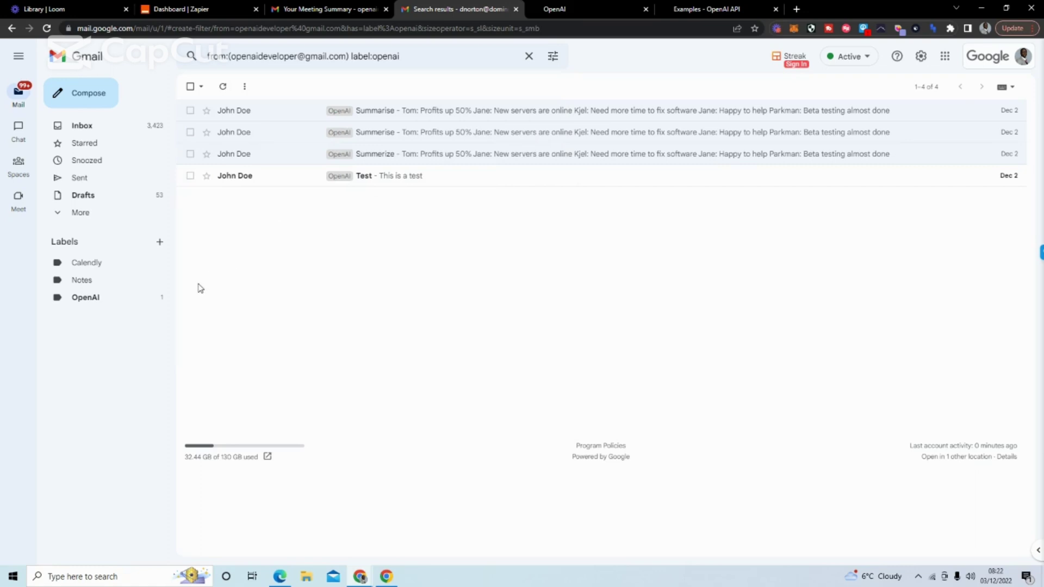
pyautogui.moveTo(86, 298)
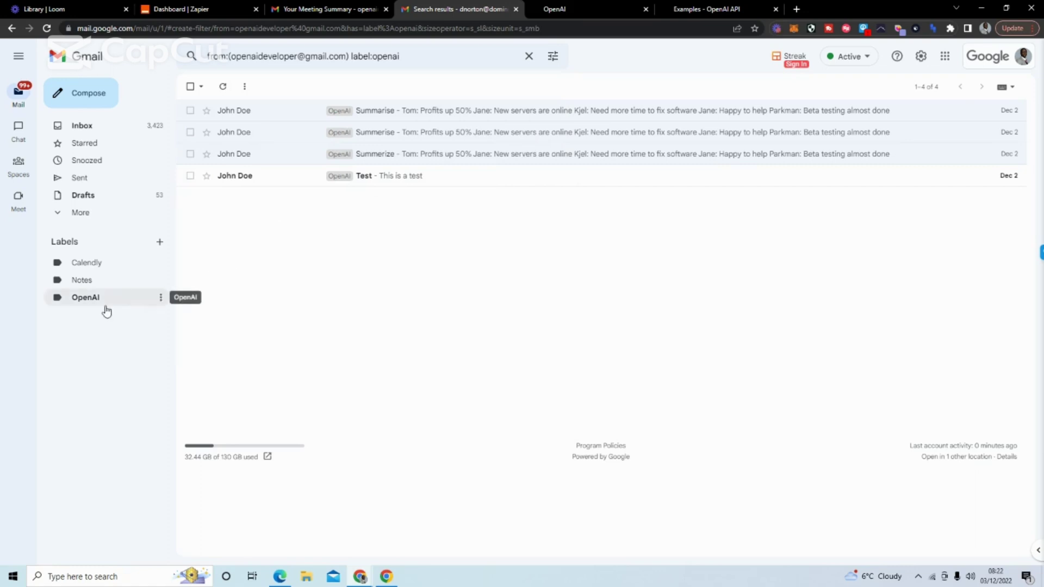
# Step: Show the four OpenAI-labelled emails from the left sidebar
pyautogui.click(104, 302)
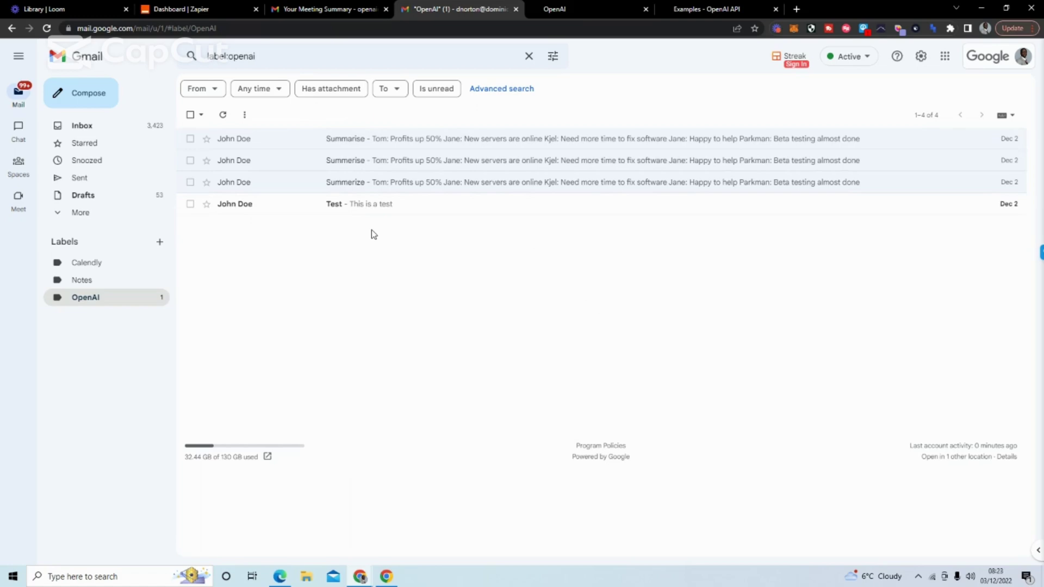
# Step: View the five existing OpenAI secret API keys, then return to the Zapier dashboard
pyautogui.click(618, 7)
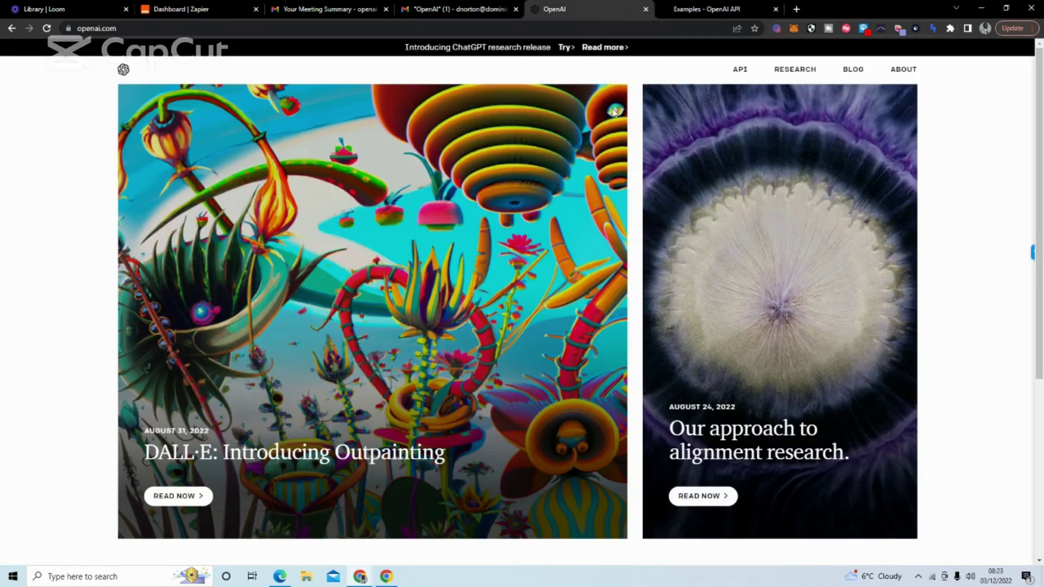
pyautogui.click(704, 9)
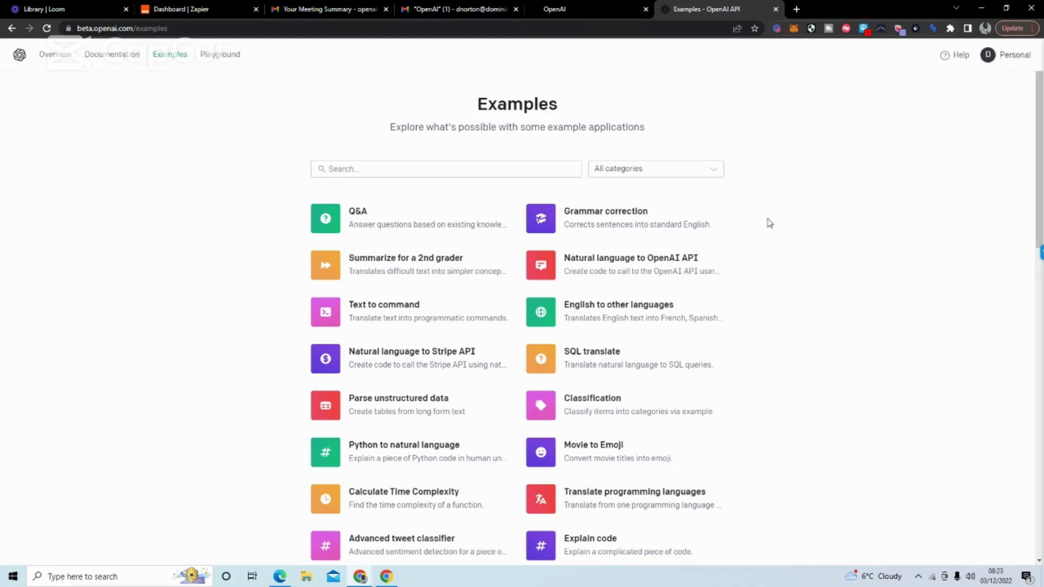
pyautogui.click(998, 59)
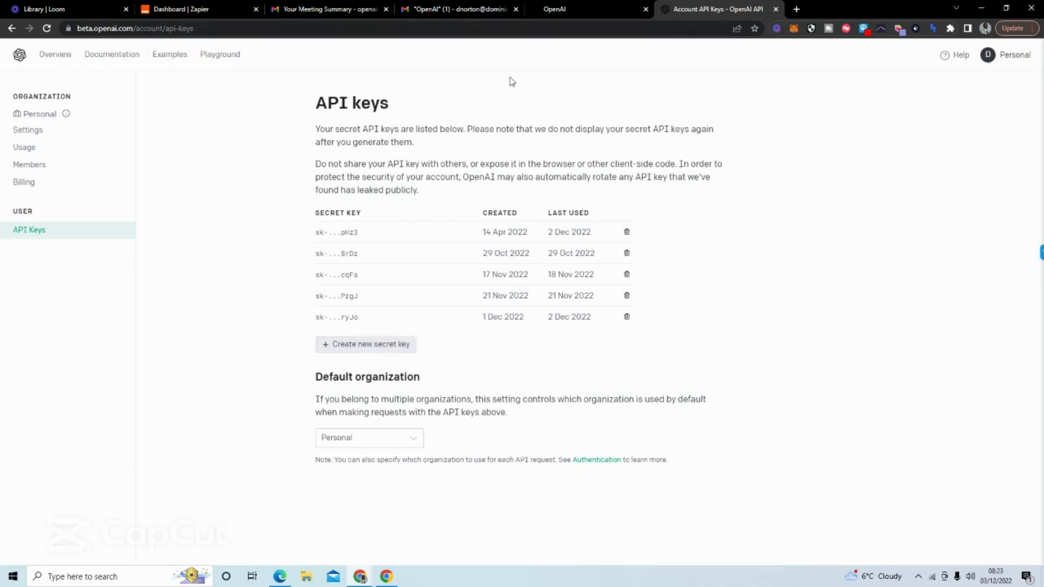
pyautogui.click(211, 6)
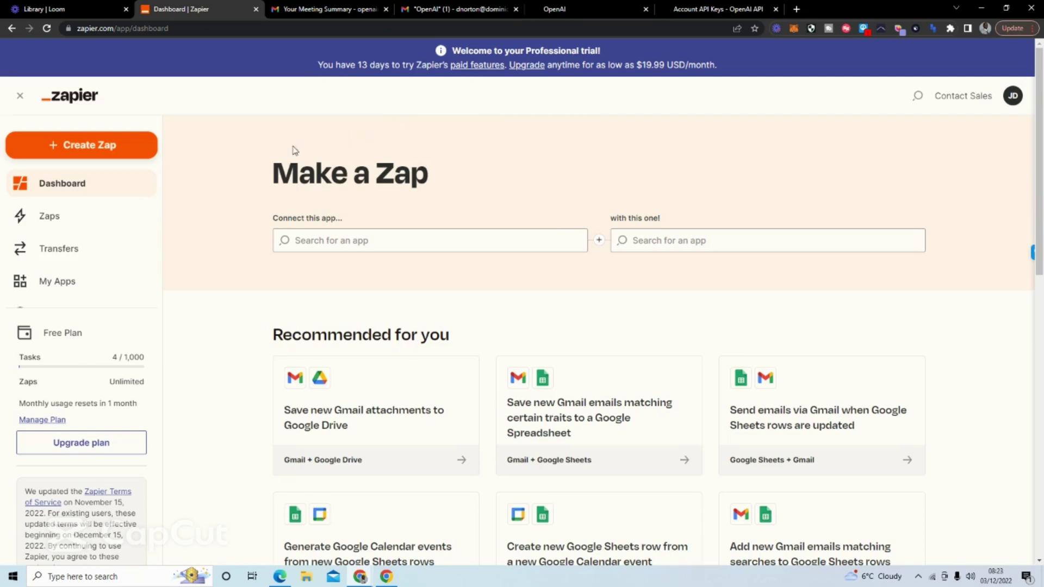
pyautogui.scroll(-4, 274, 151)
pyautogui.scroll(-3, 275, 151)
pyautogui.scroll(4, 274, 150)
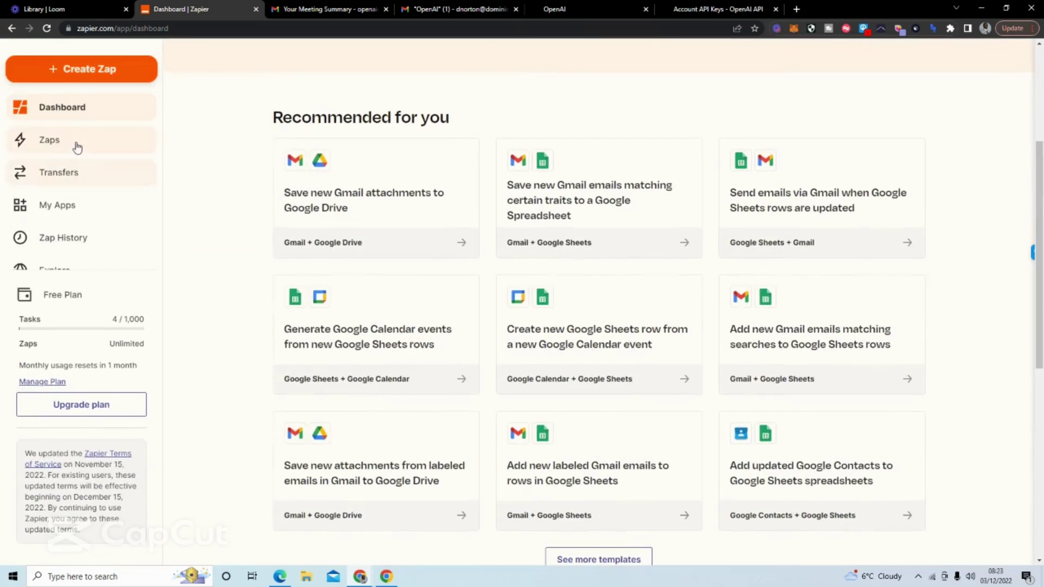
# Step: Open the 'Open AI & Gmail Automation' Zap from the Zaps list
pyautogui.click(49, 139)
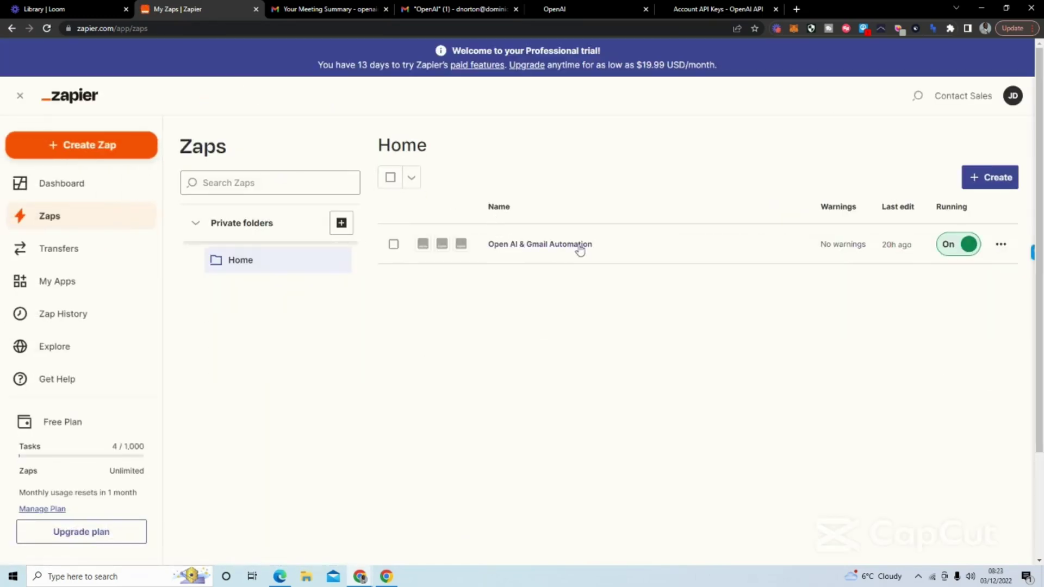
pyautogui.click(580, 249)
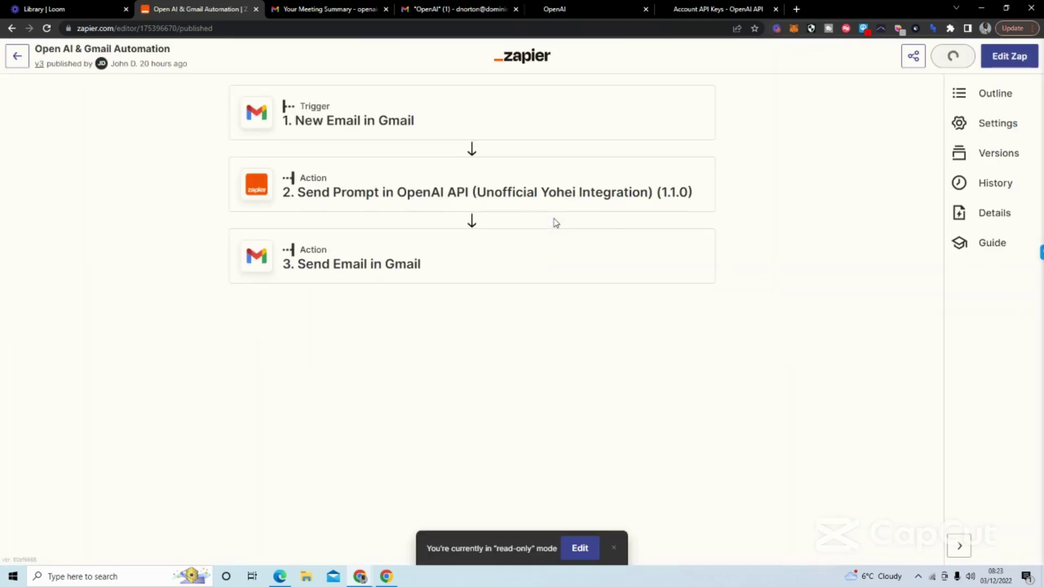
# Step: Confirm the Gmail trigger watches the OpenAI label, then collapse its details
pyautogui.click(424, 113)
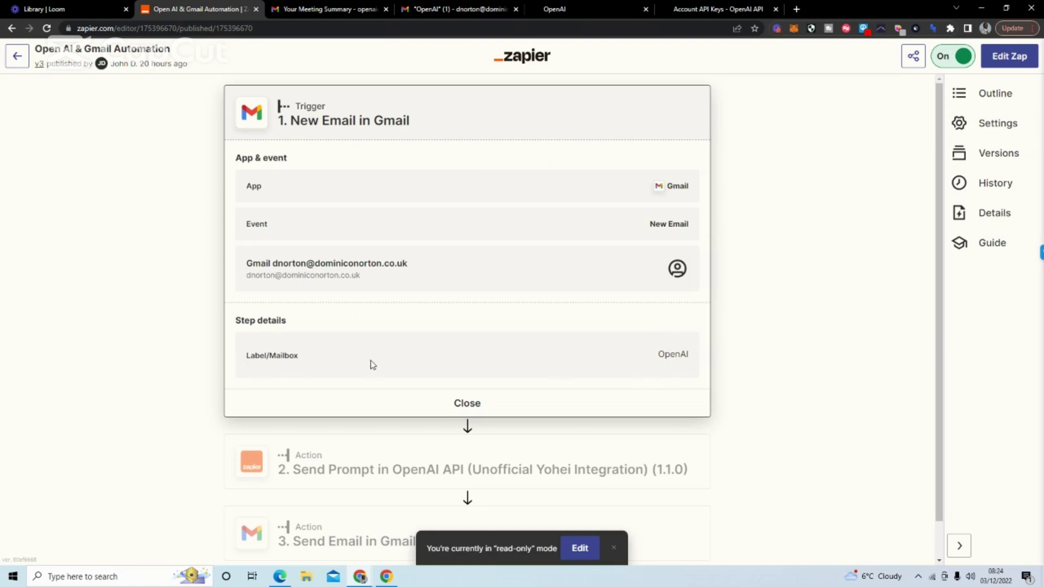
pyautogui.click(310, 9)
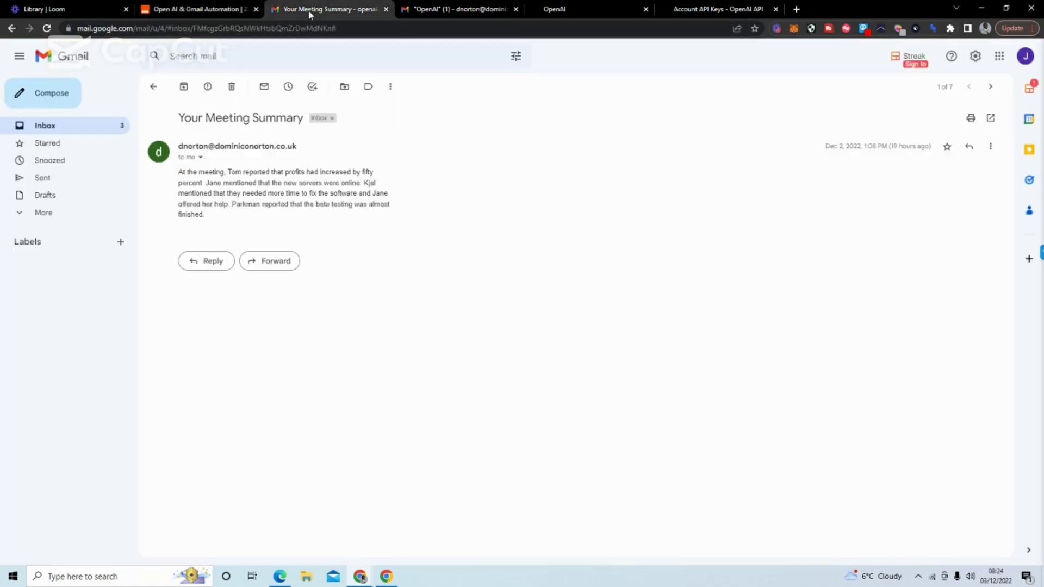
pyautogui.click(435, 9)
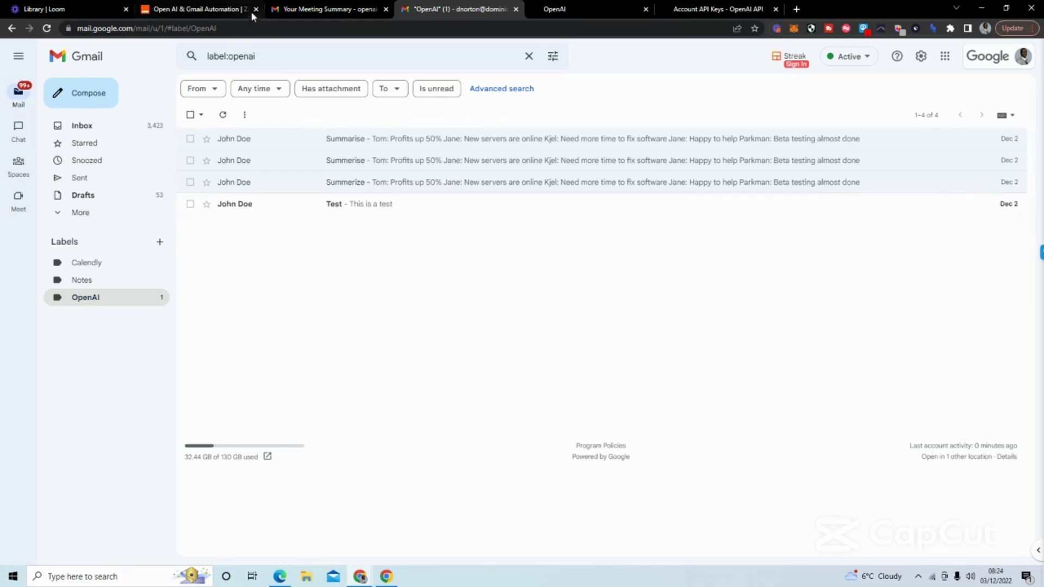
pyautogui.click(231, 9)
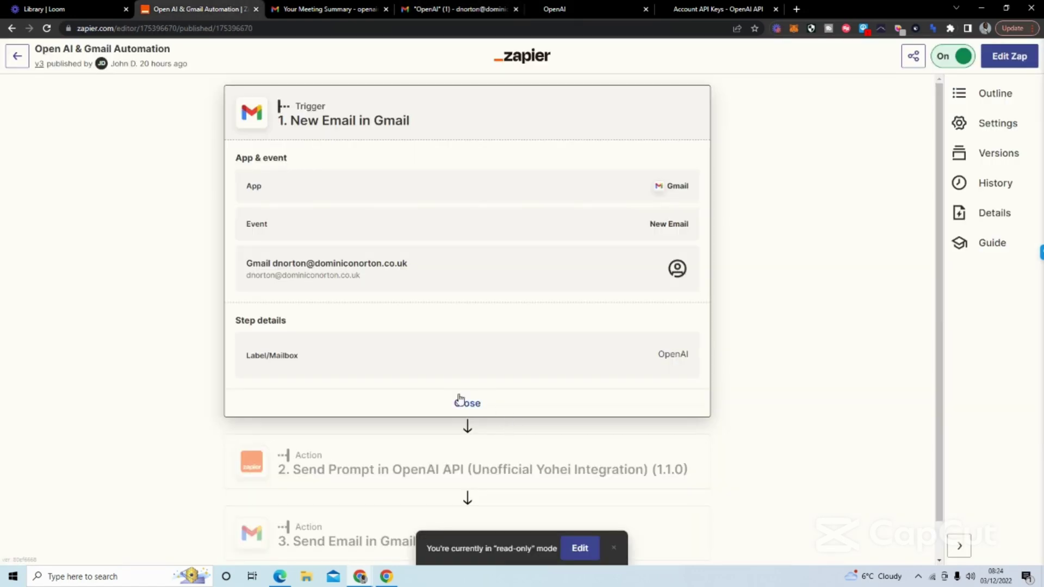
pyautogui.click(467, 403)
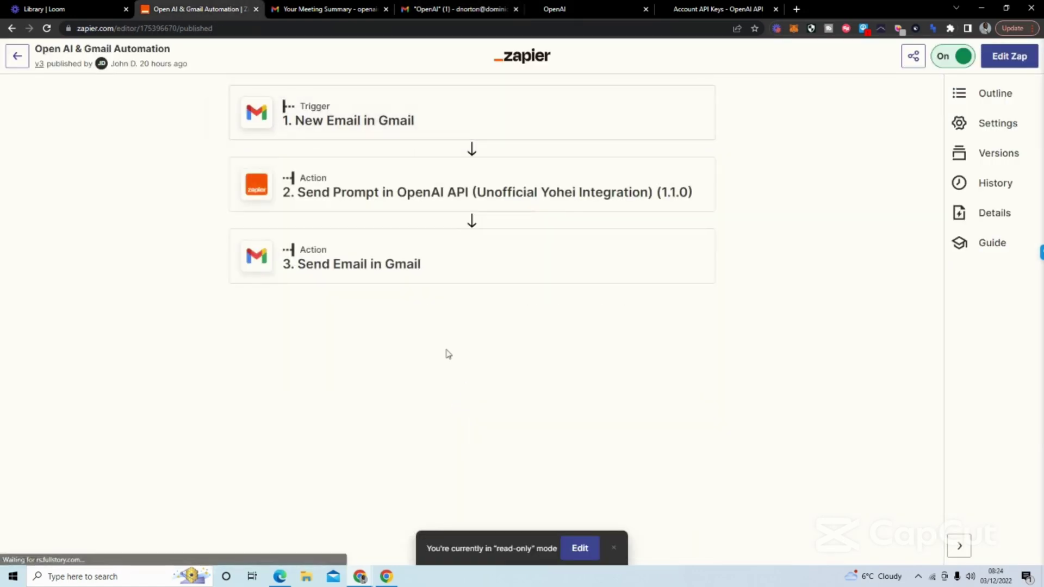
# Step: Expand step 2, OpenAI Send Prompt, and briefly check the OpenAI API keys page
pyautogui.click(406, 193)
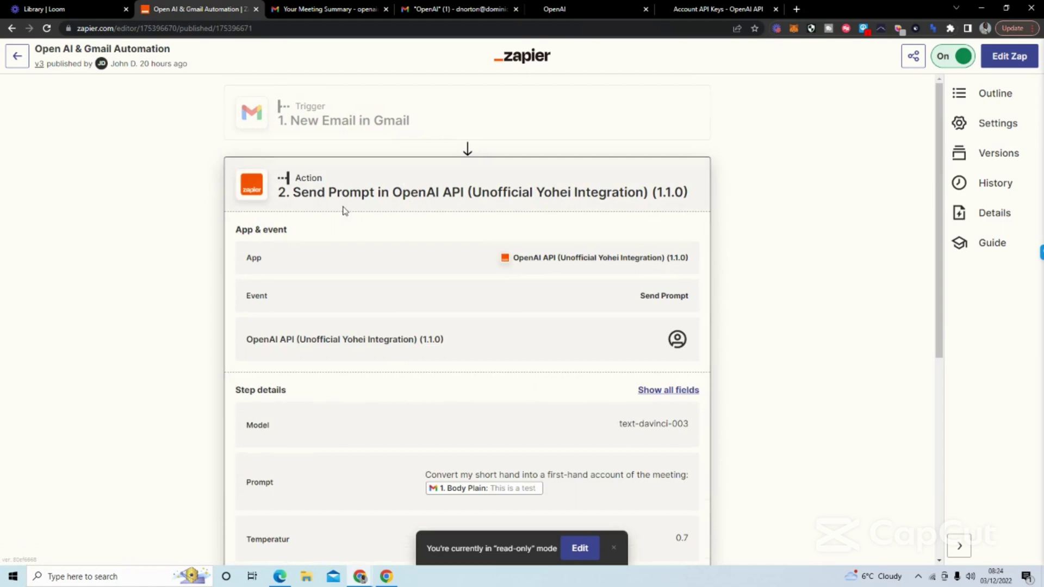
pyautogui.moveTo(294, 193); pyautogui.dragTo(513, 194)
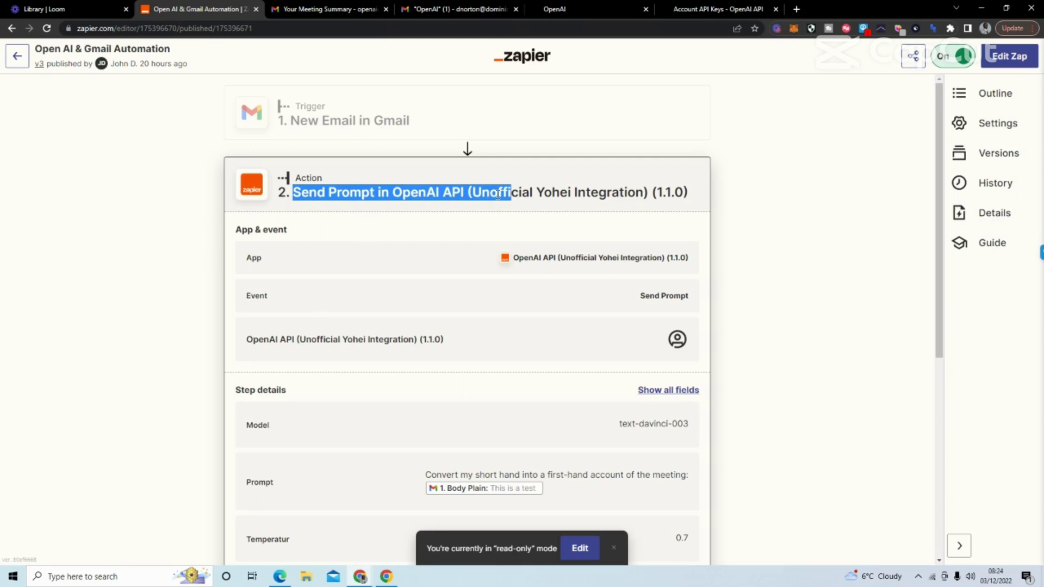
pyautogui.scroll(-2, 499, 194)
pyautogui.scroll(2, 499, 199)
pyautogui.click(702, 13)
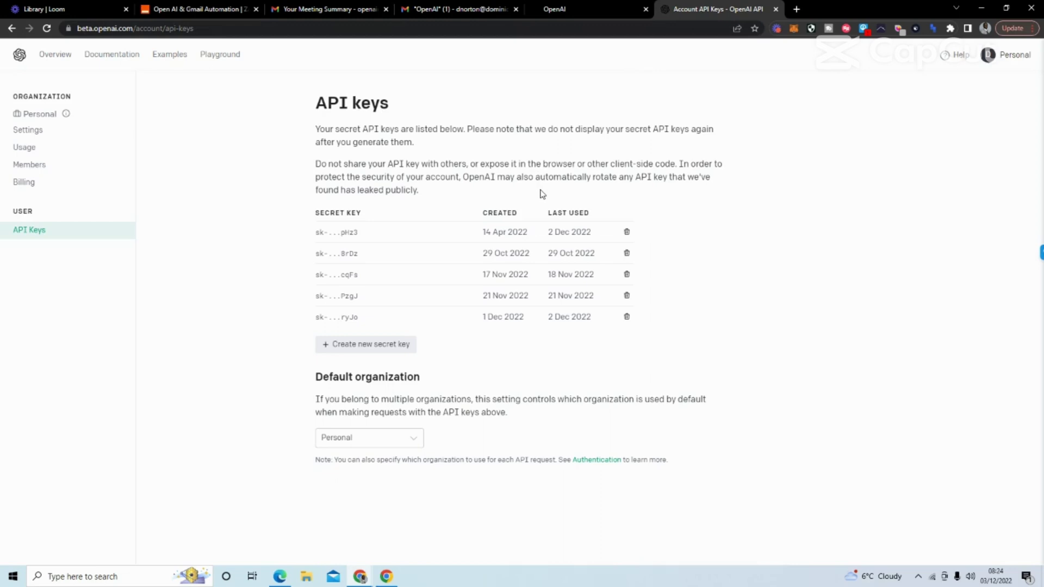
pyautogui.click(196, 9)
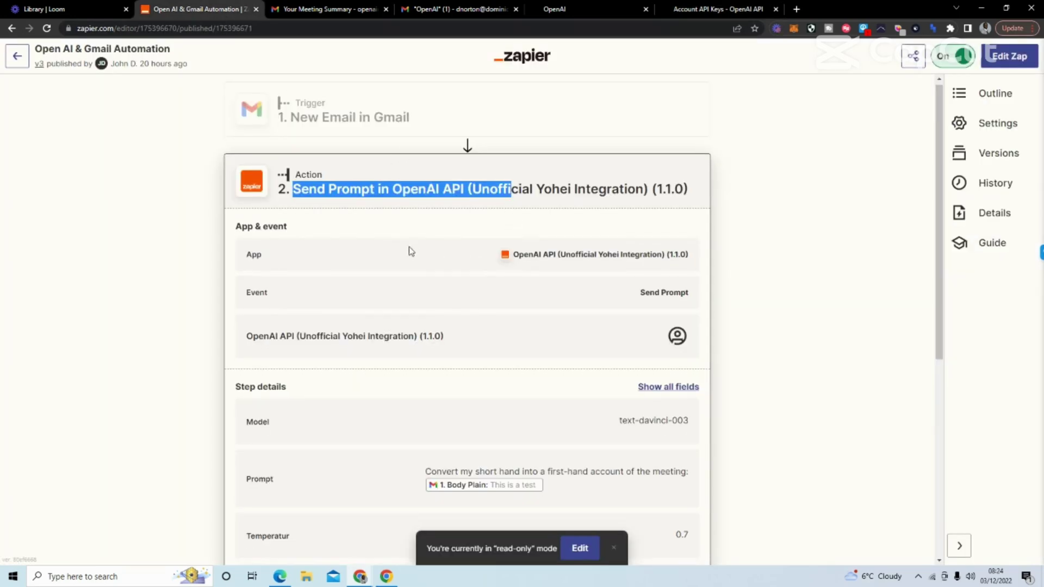
pyautogui.scroll(-2, 408, 252)
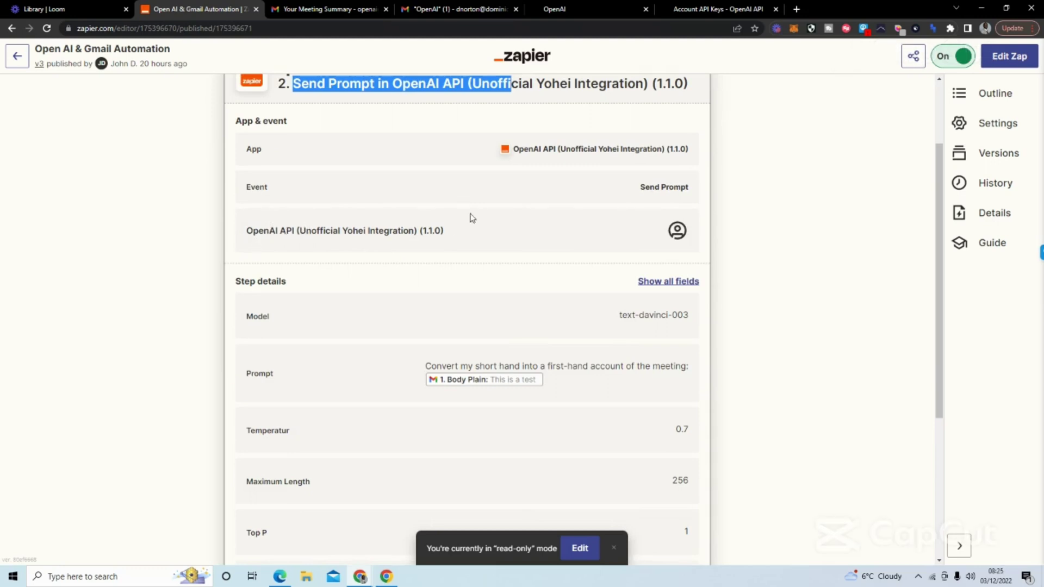
pyautogui.scroll(-2, 469, 229)
pyautogui.scroll(-2, 351, 212)
pyautogui.scroll(1, 334, 210)
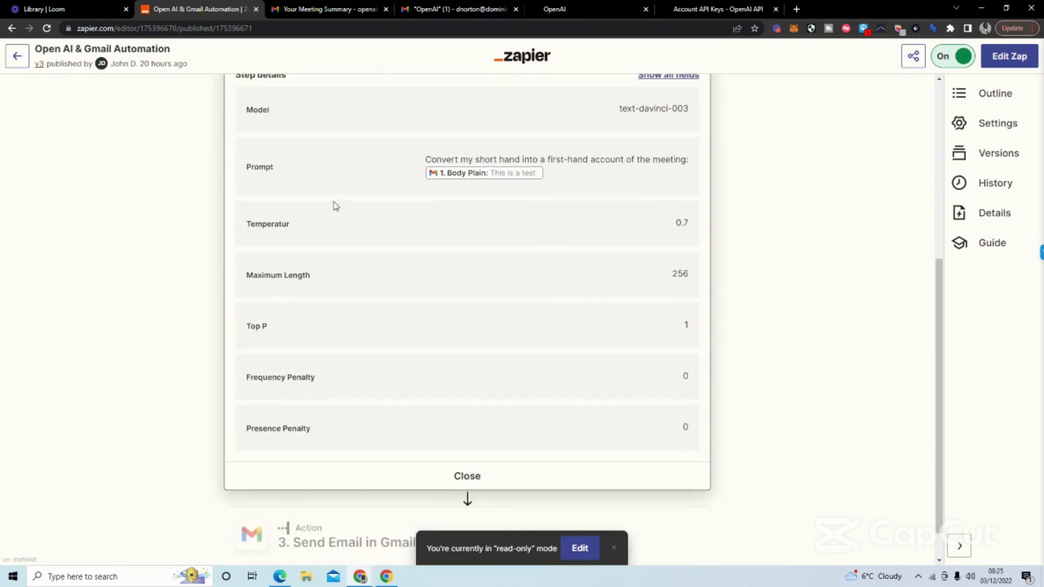
pyautogui.scroll(1, 333, 210)
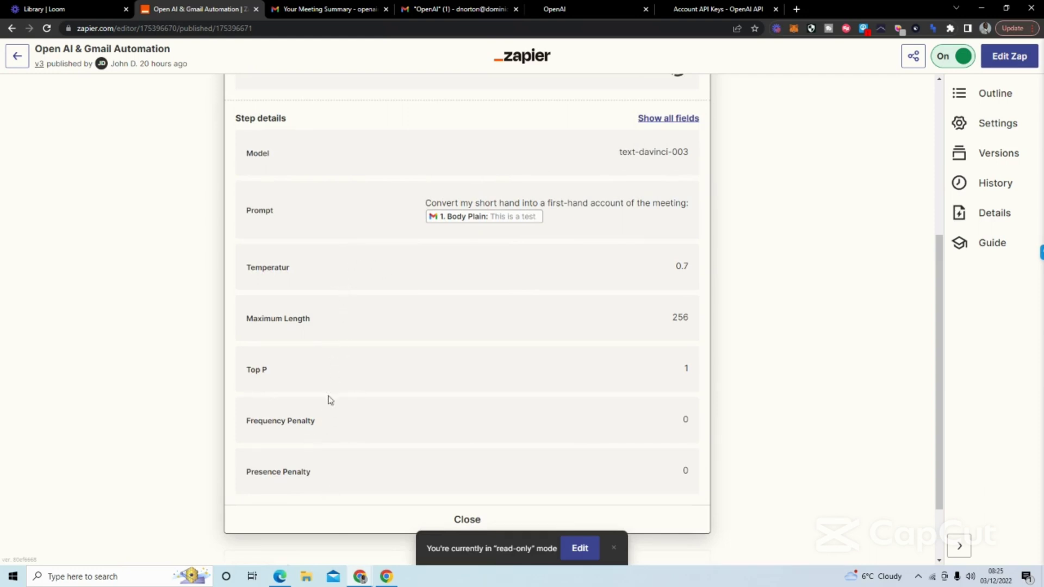
pyautogui.scroll(-2, 323, 289)
pyautogui.scroll(5, 322, 289)
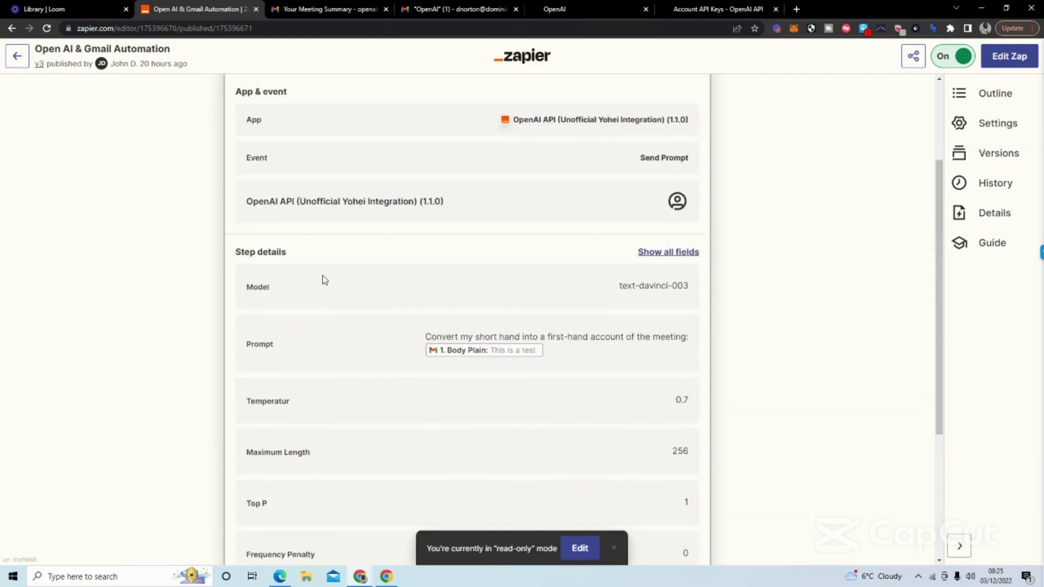
pyautogui.scroll(3, 322, 277)
pyautogui.scroll(-1, 322, 278)
# Step: Switch the Zap to draft editing and expand step 2's action setup fields
pyautogui.click(581, 549)
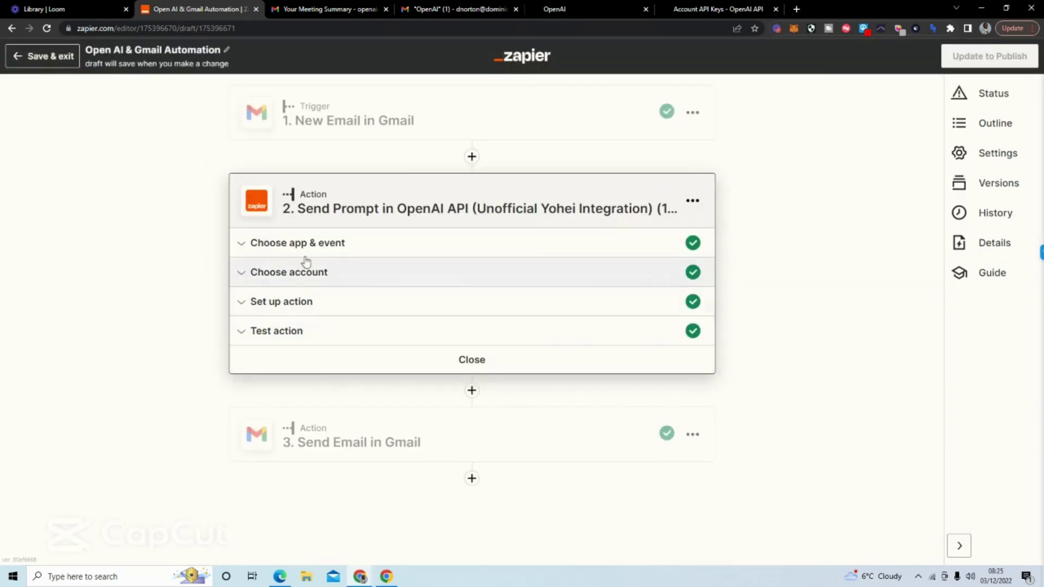
pyautogui.click(243, 302)
pyautogui.moveTo(308, 418)
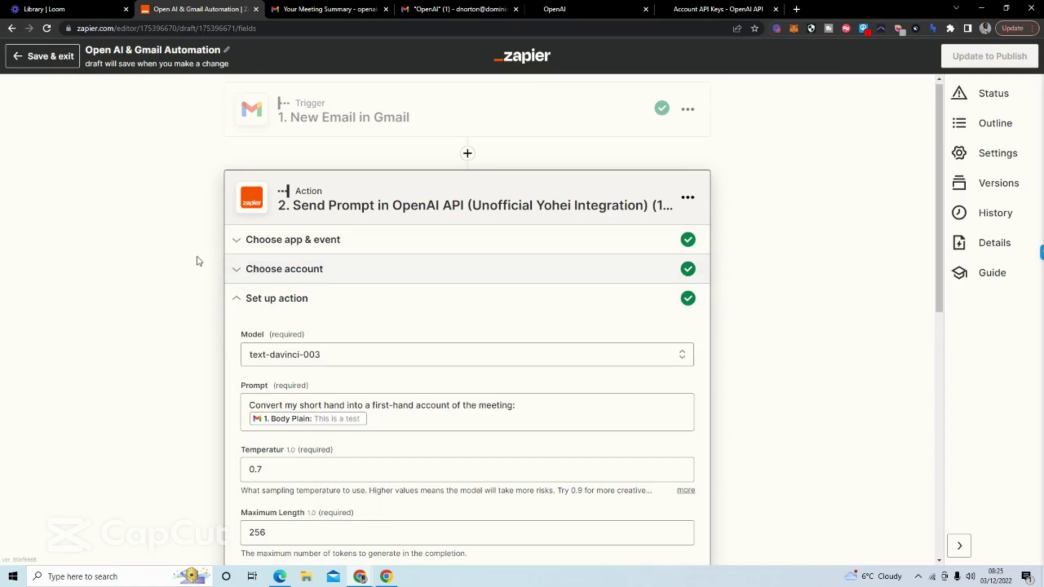
pyautogui.scroll(-3, 196, 261)
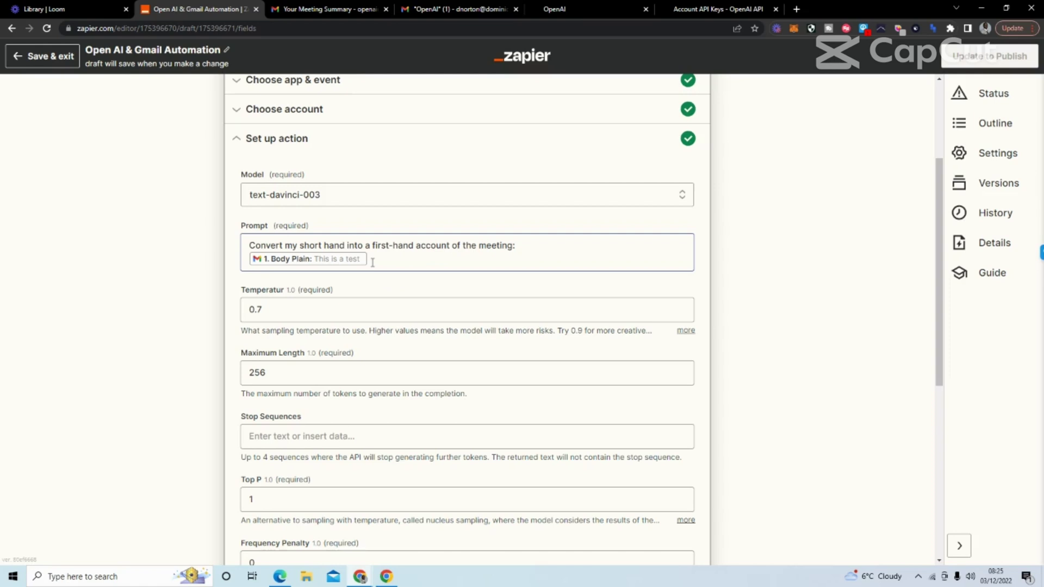
pyautogui.scroll(-1, 372, 261)
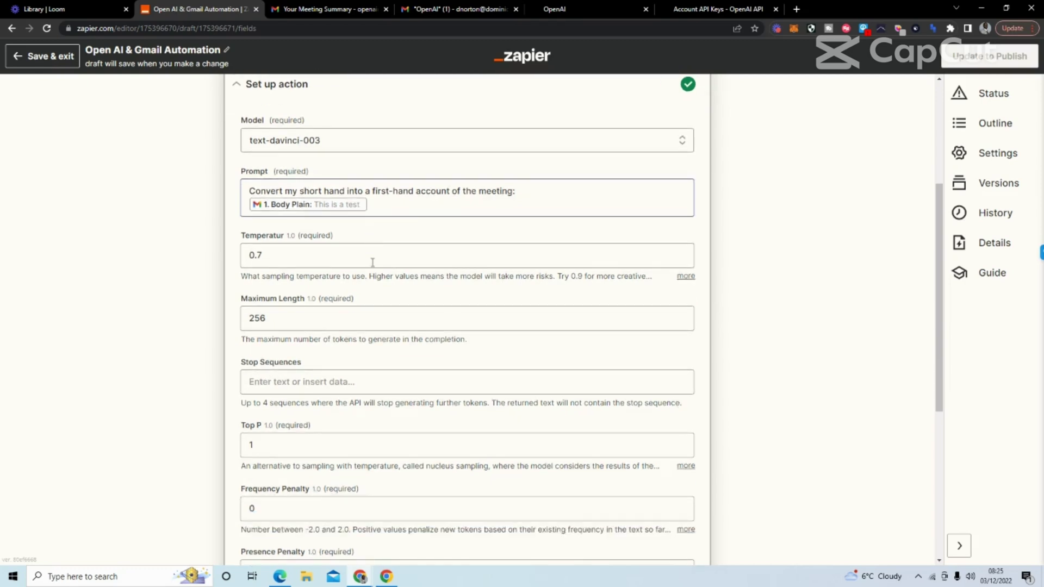
pyautogui.scroll(1, 372, 261)
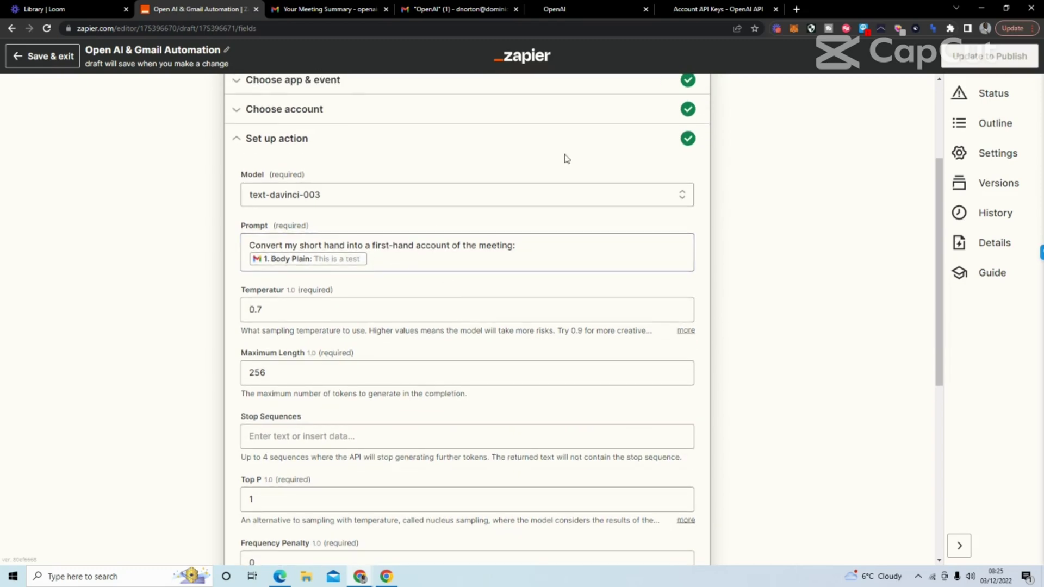
# Step: Open OpenAI's Notes to summary example and select its prompt and sample notes
pyautogui.click(576, 9)
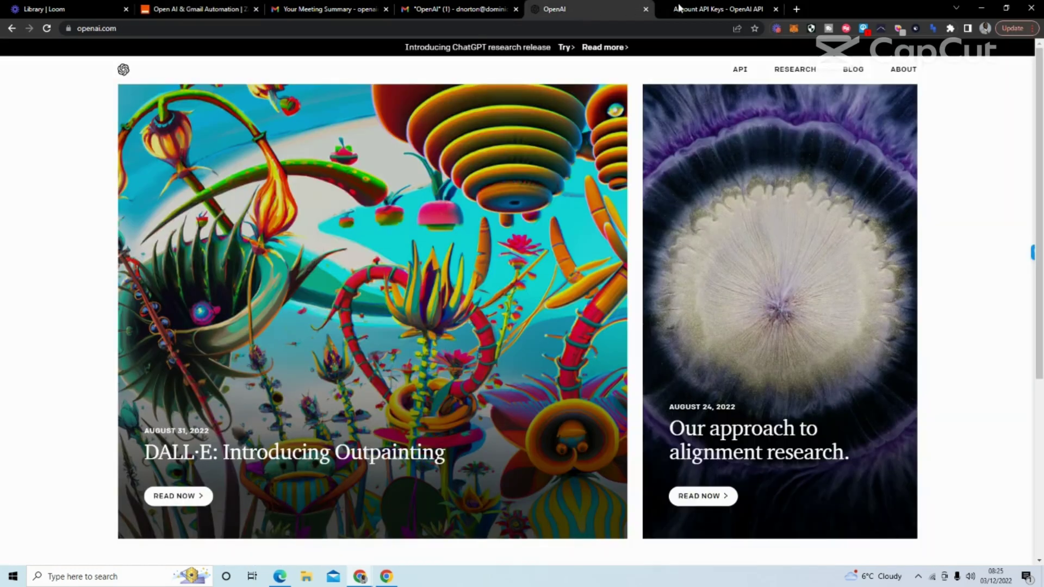
pyautogui.click(709, 9)
pyautogui.click(169, 54)
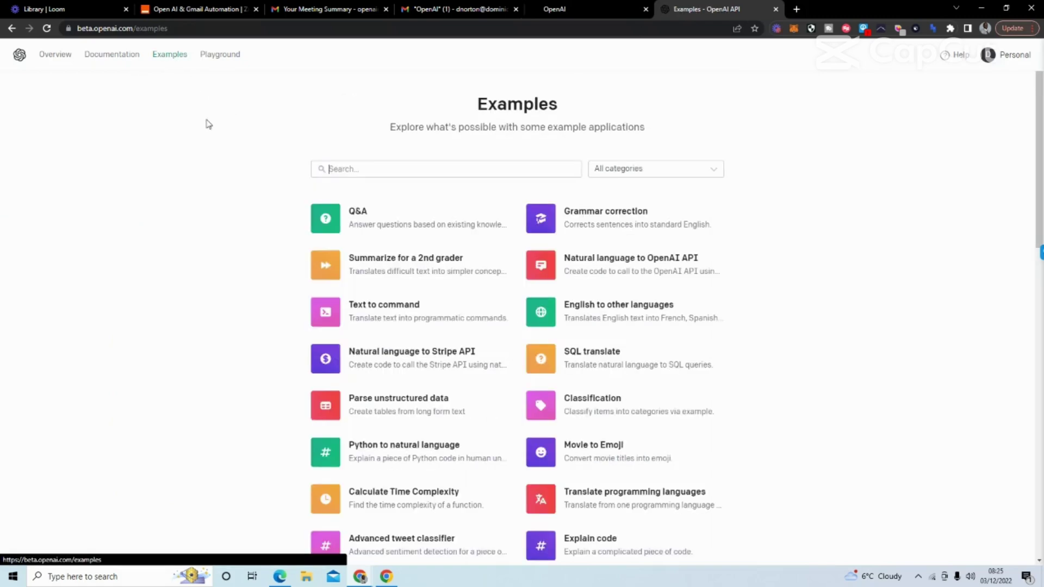
pyautogui.scroll(-5, 255, 252)
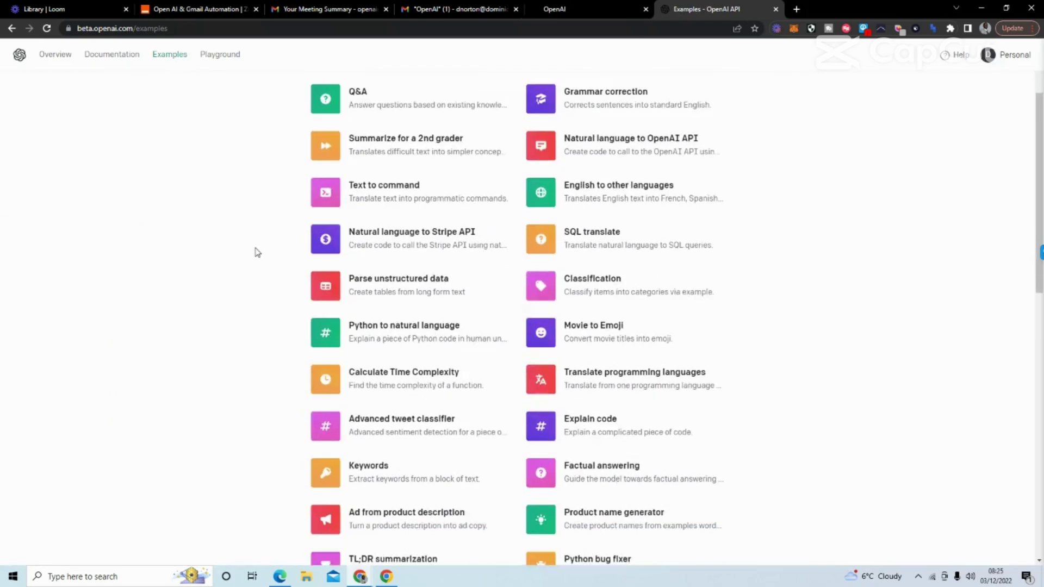
pyautogui.scroll(-3, 256, 251)
pyautogui.scroll(-2, 255, 252)
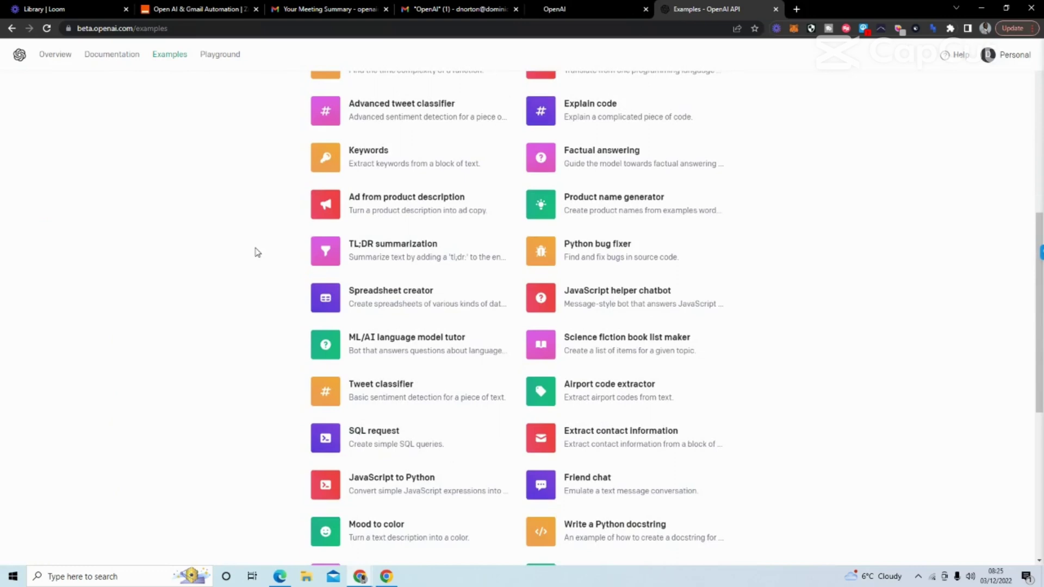
pyautogui.scroll(2, 255, 252)
pyautogui.scroll(2, 255, 252)
pyautogui.scroll(2, 255, 253)
pyautogui.scroll(1, 255, 252)
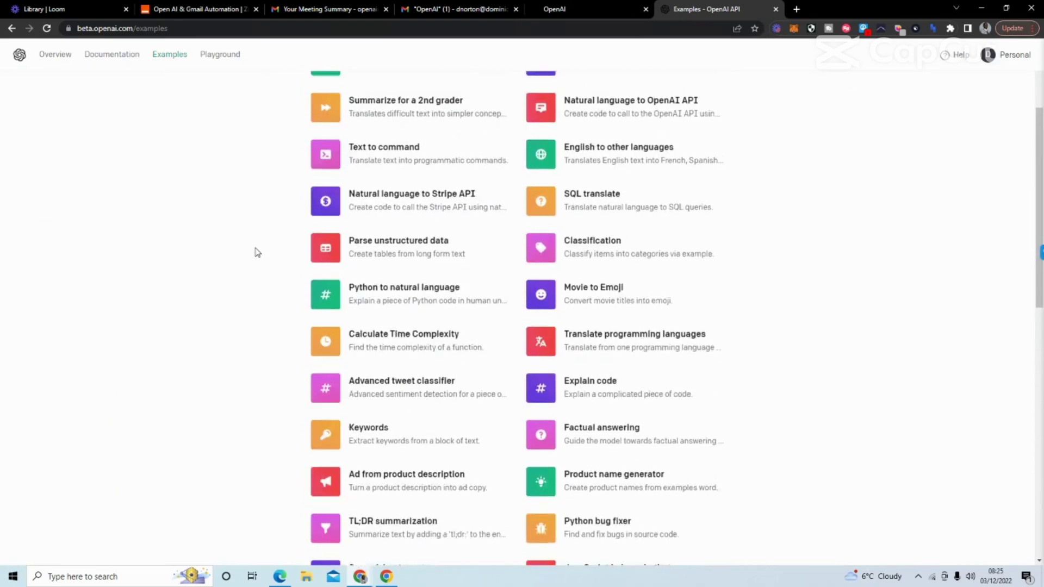
pyautogui.scroll(3, 256, 252)
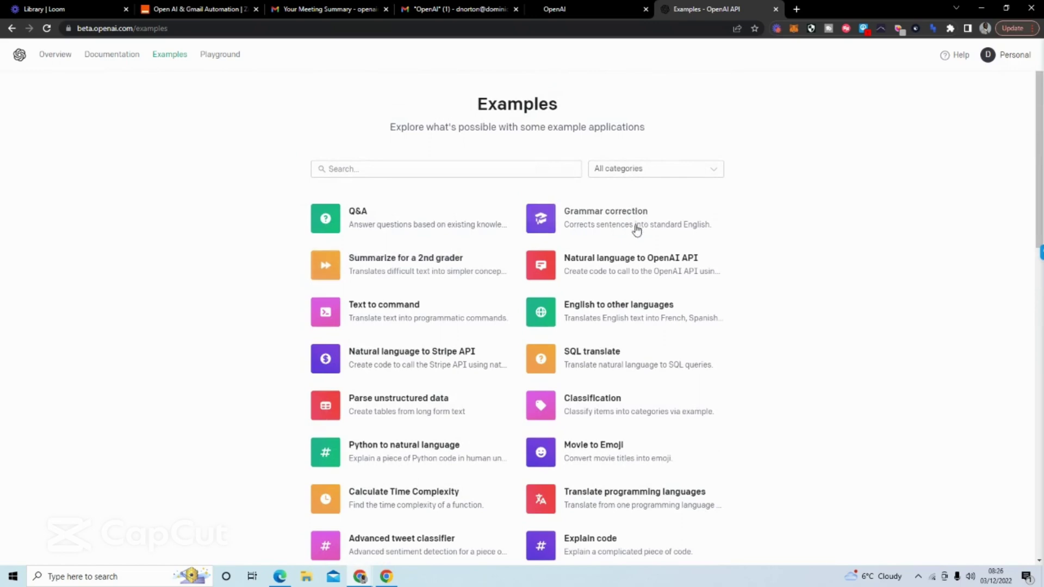
pyautogui.scroll(-5, 614, 234)
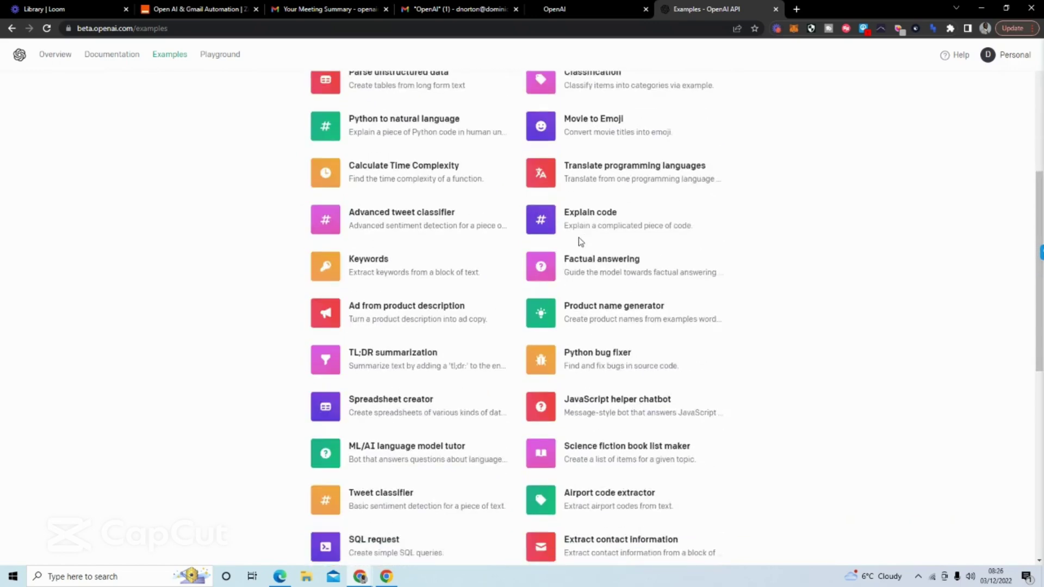
pyautogui.scroll(-4, 572, 240)
pyautogui.scroll(-3, 539, 249)
pyautogui.scroll(-2, 456, 327)
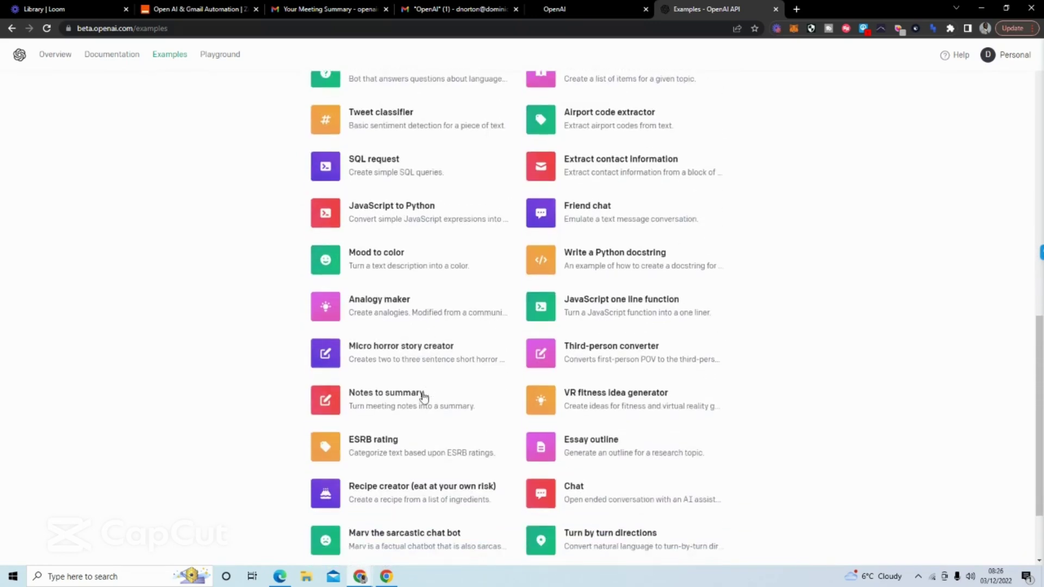
pyautogui.click(414, 401)
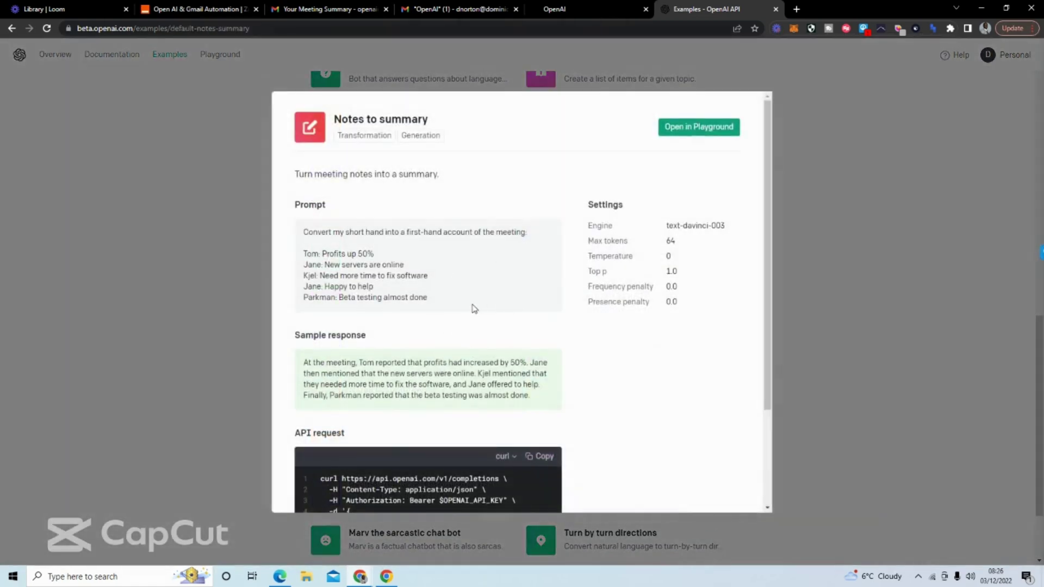
pyautogui.moveTo(304, 232); pyautogui.dragTo(535, 227)
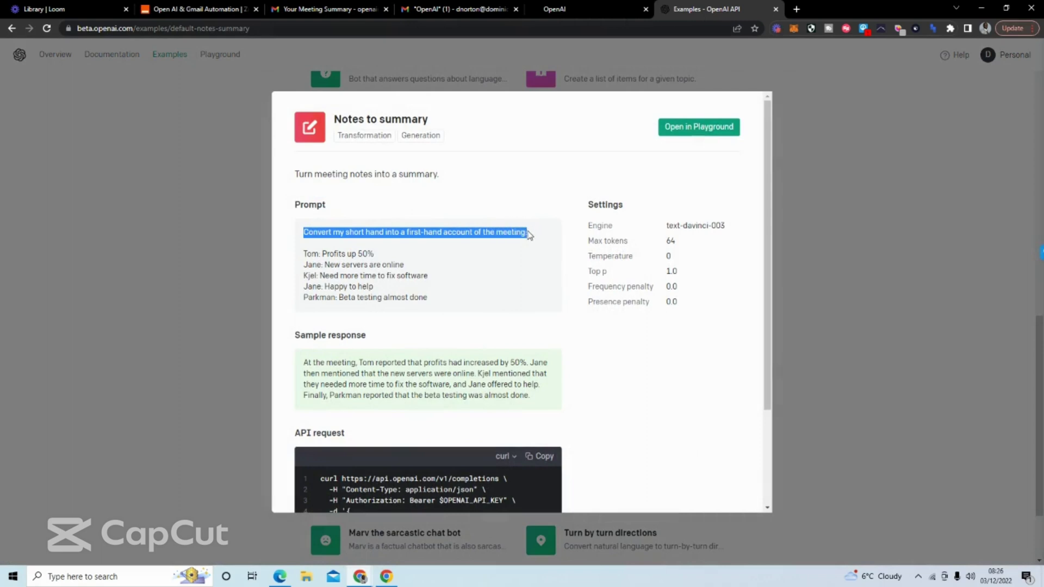
pyautogui.moveTo(439, 300)
pyautogui.mouseDown()
pyautogui.moveTo(359, 263)
pyautogui.moveTo(304, 254)
pyautogui.mouseUp()
pyautogui.hotkey('ctrl', 'c')
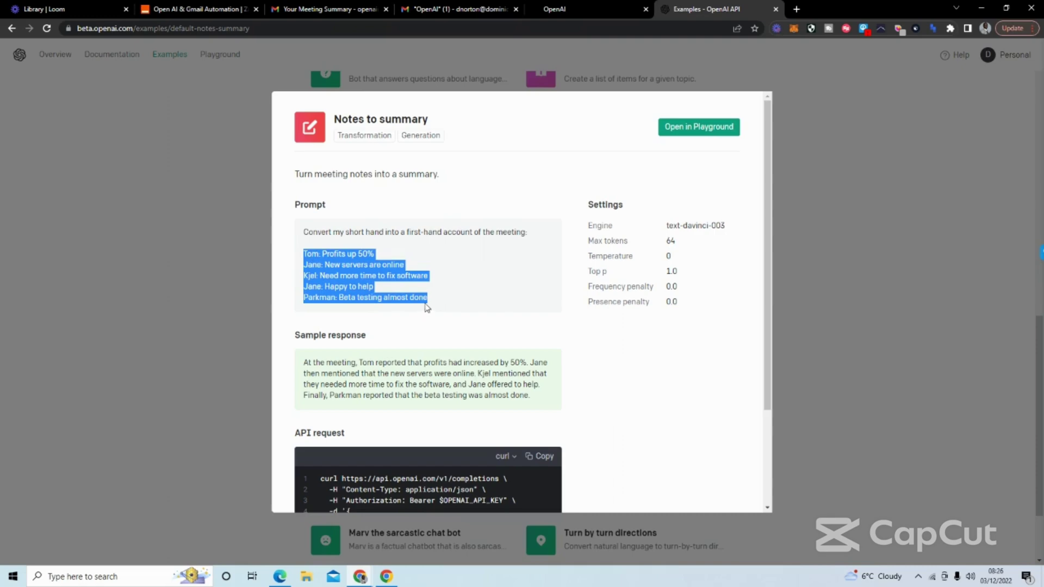
# Step: Open step 3, Send Email in Gmail, and show its email fields
pyautogui.click(196, 9)
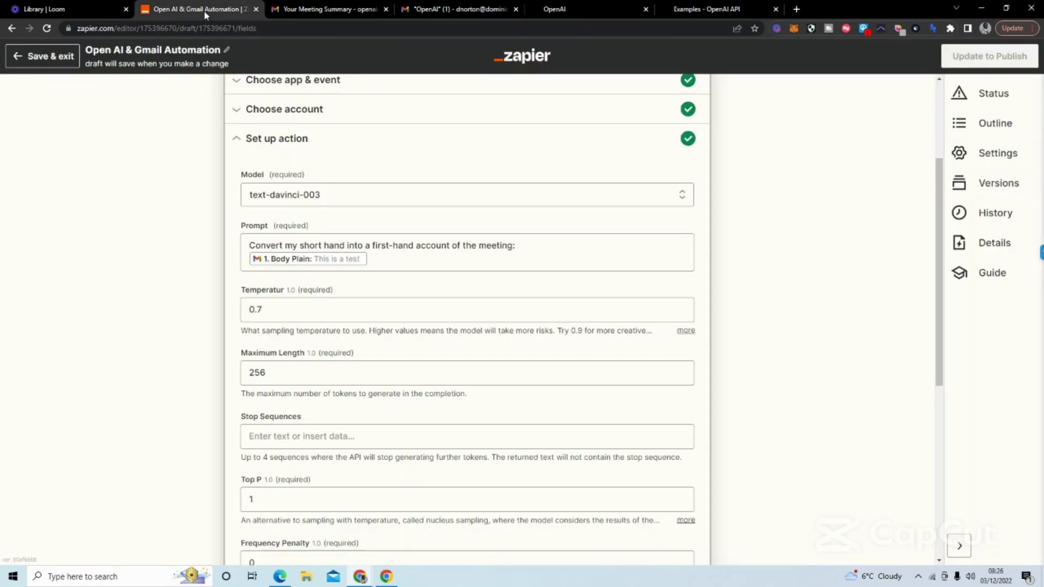
pyautogui.scroll(-5, 135, 234)
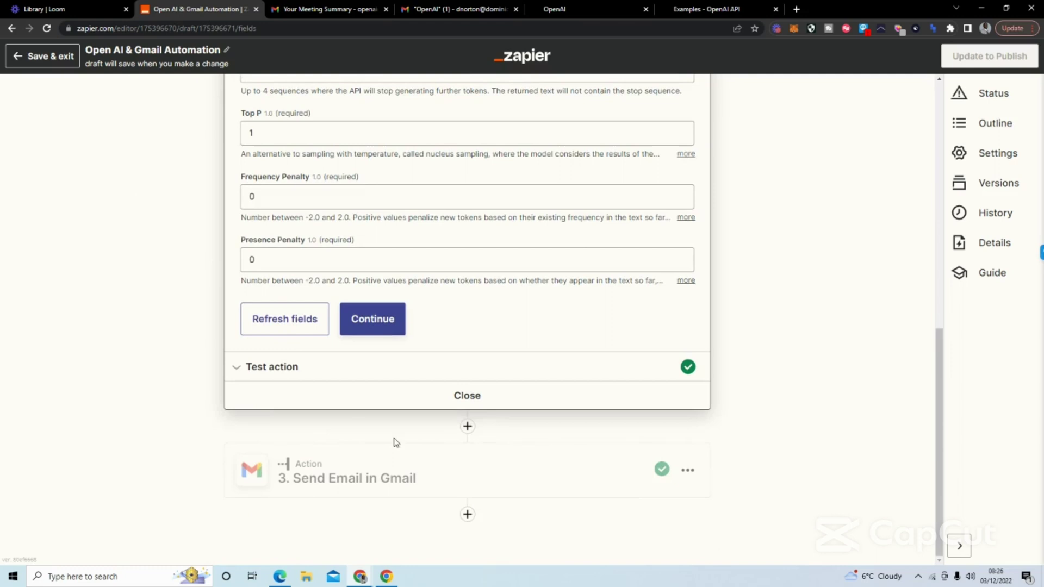
pyautogui.click(367, 471)
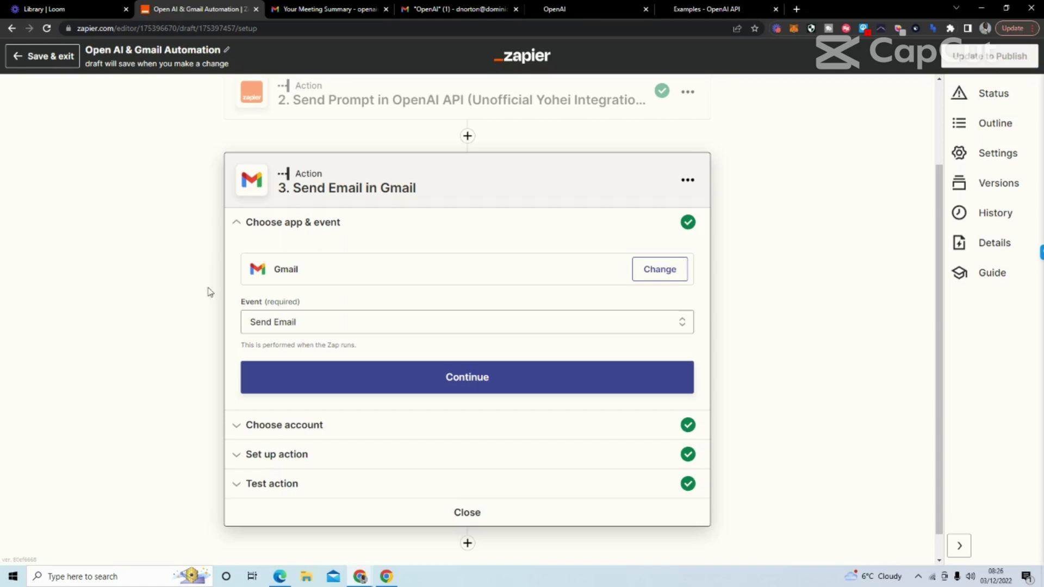
pyautogui.click(357, 455)
pyautogui.scroll(-3, 143, 271)
pyautogui.scroll(1, 142, 271)
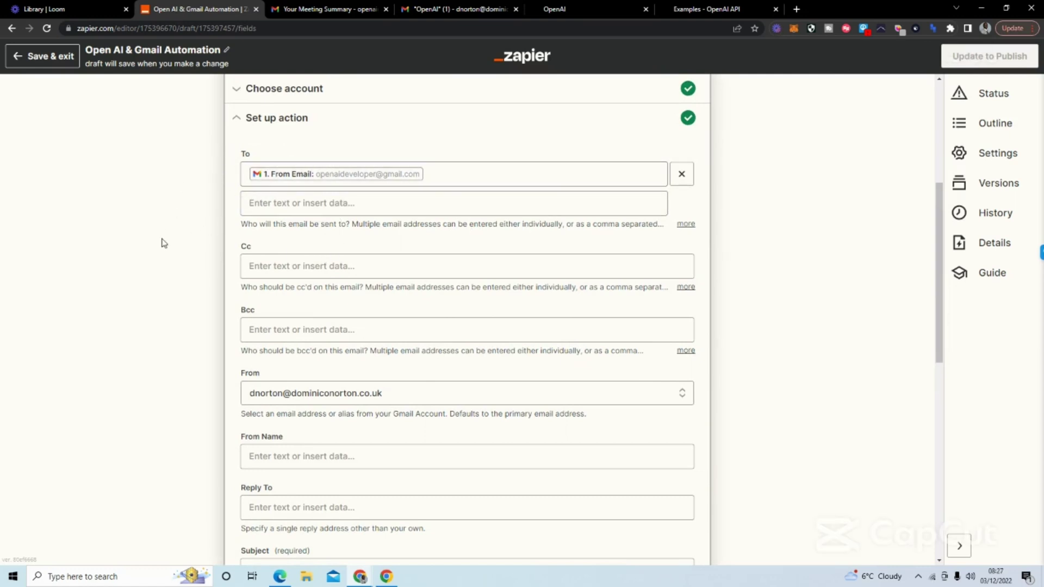
pyautogui.scroll(-3, 164, 237)
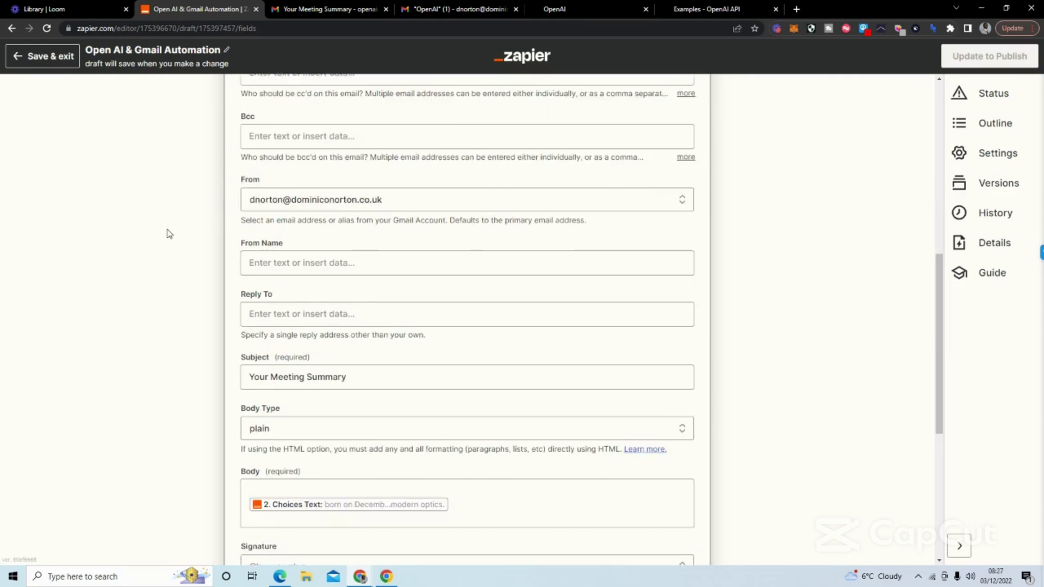
pyautogui.scroll(-1, 163, 237)
pyautogui.scroll(-2, 164, 259)
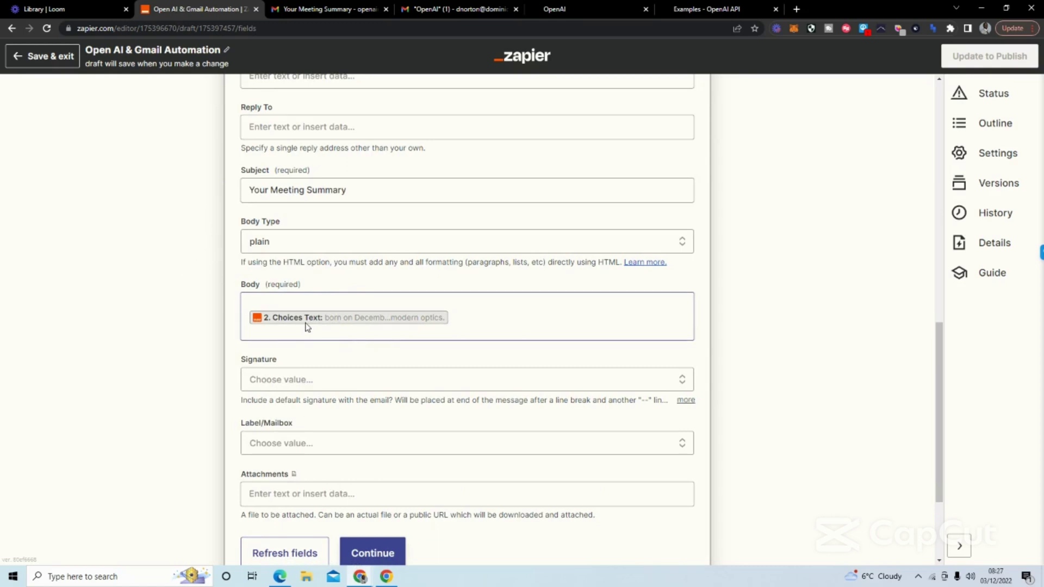
# Step: Confirm the body maps the OpenAI choices text, then view the sent-email test result
pyautogui.click(461, 307)
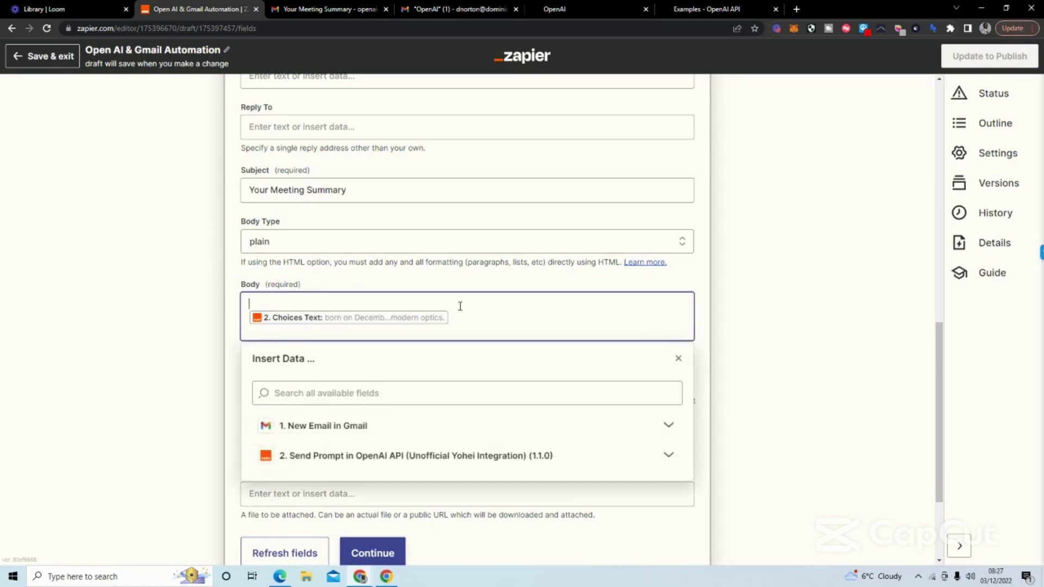
pyautogui.click(369, 465)
pyautogui.scroll(-2, 369, 465)
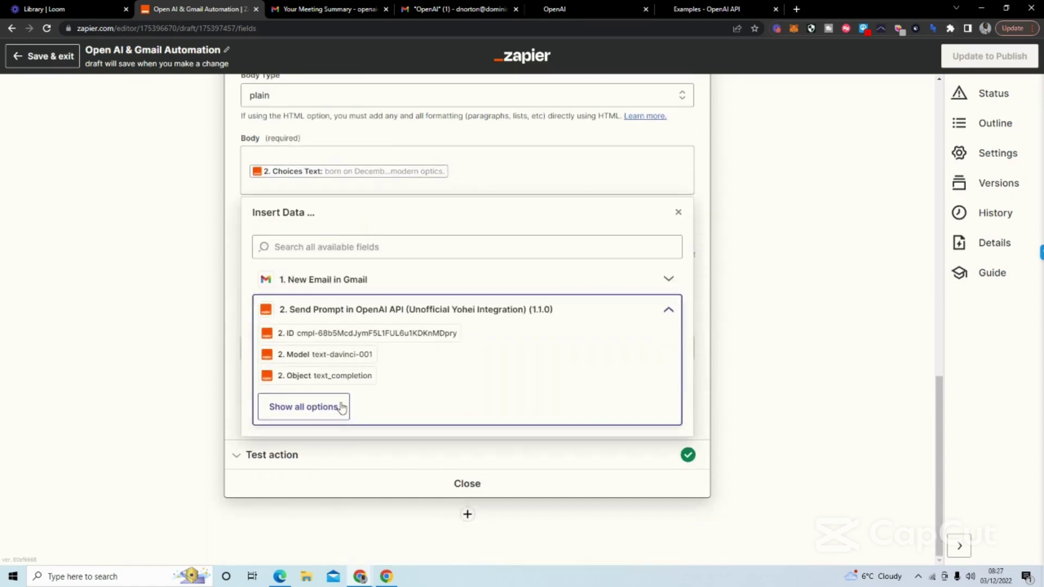
pyautogui.click(342, 408)
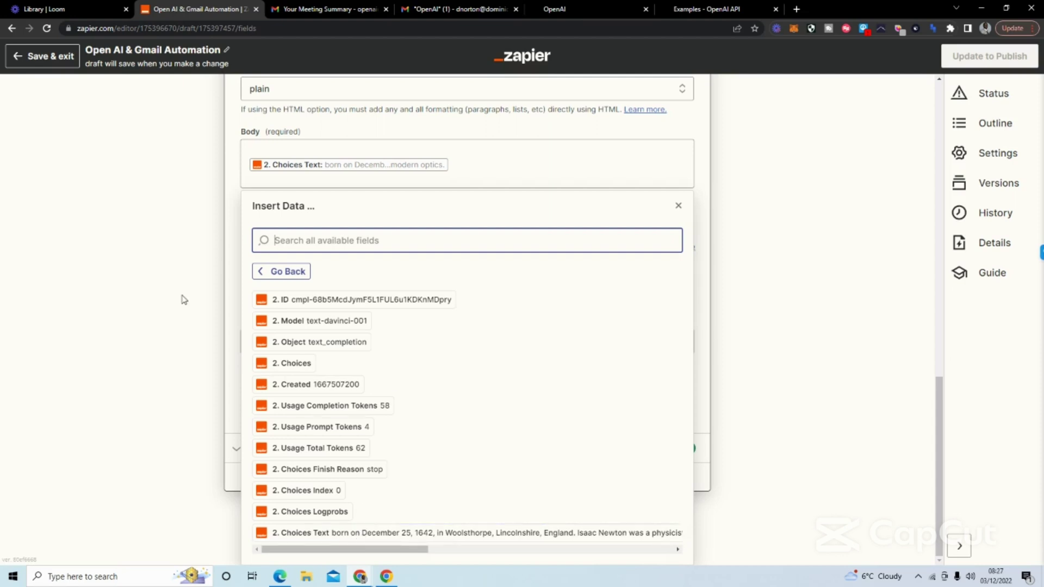
pyautogui.click(136, 265)
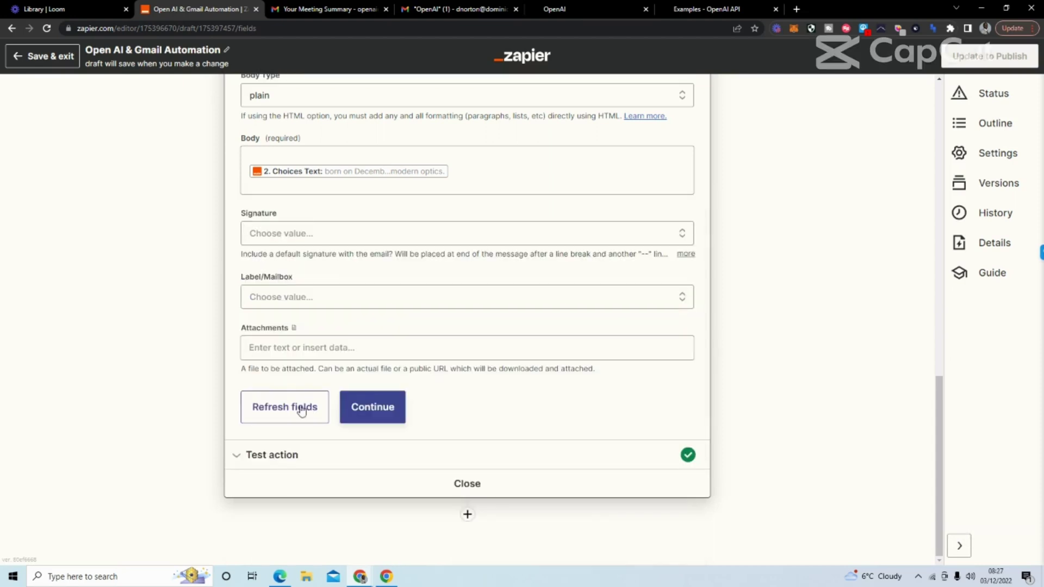
pyautogui.click(342, 457)
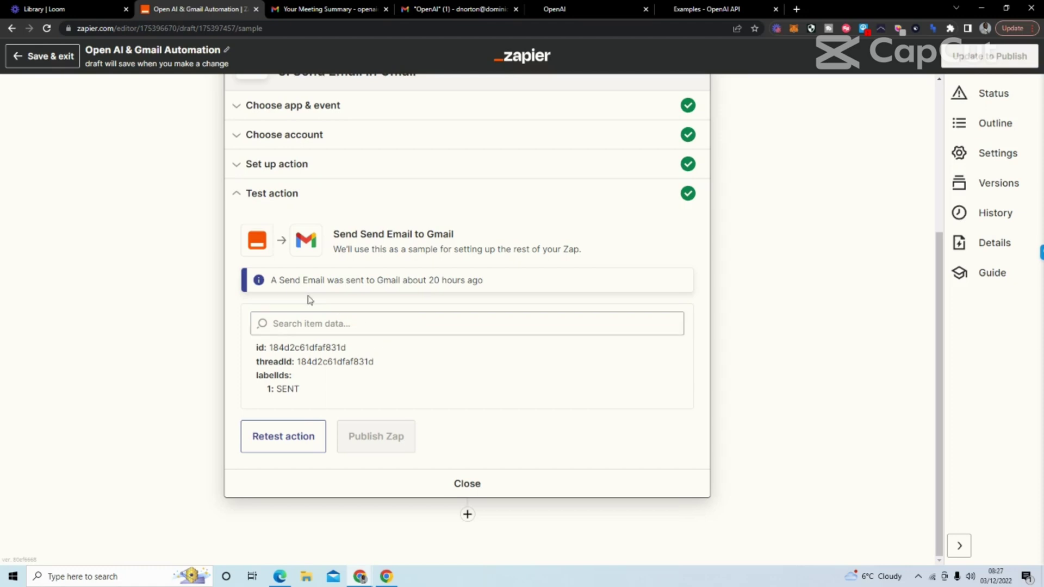
# Step: Start a new email in the summaries mailbox, addressed to the suggested recipient
pyautogui.click(441, 9)
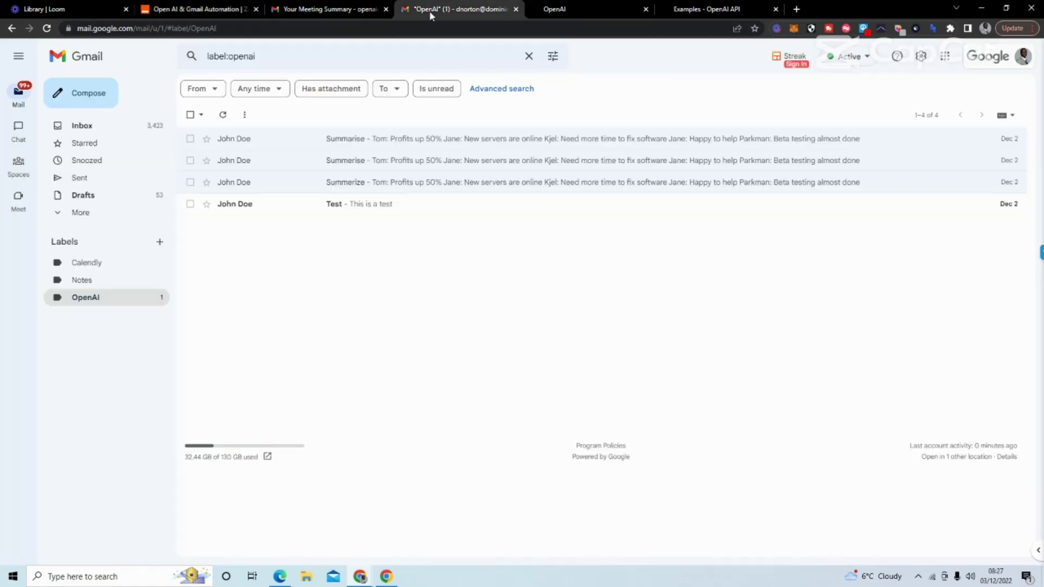
pyautogui.click(88, 92)
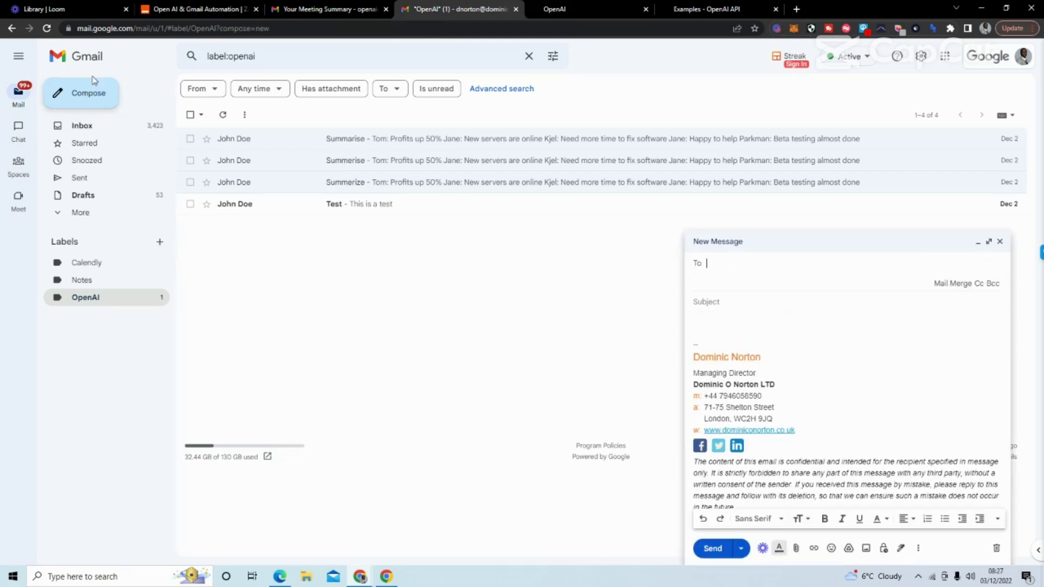
pyautogui.click(322, 9)
pyautogui.click(52, 93)
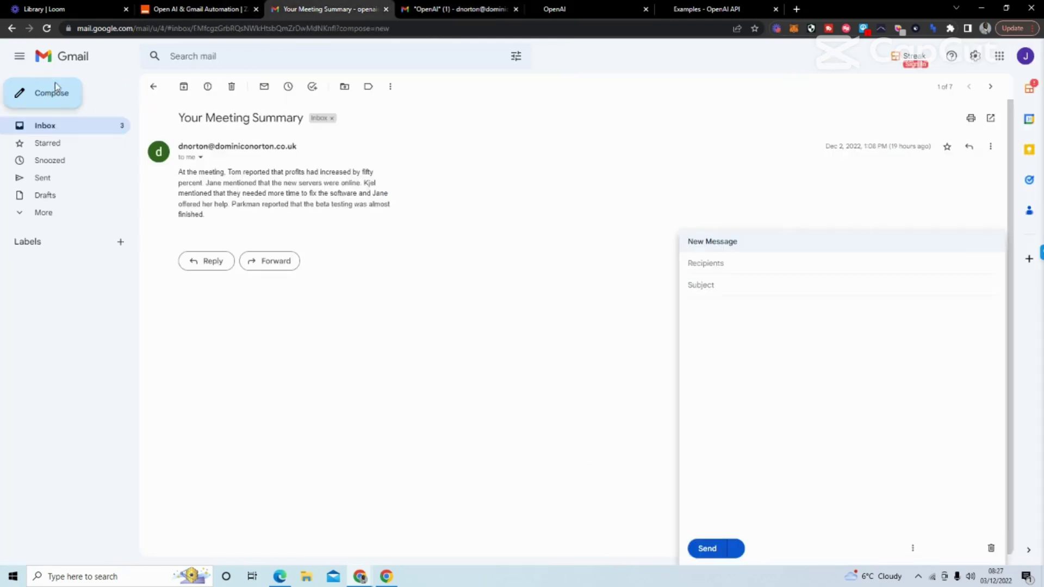
pyautogui.write('dn')
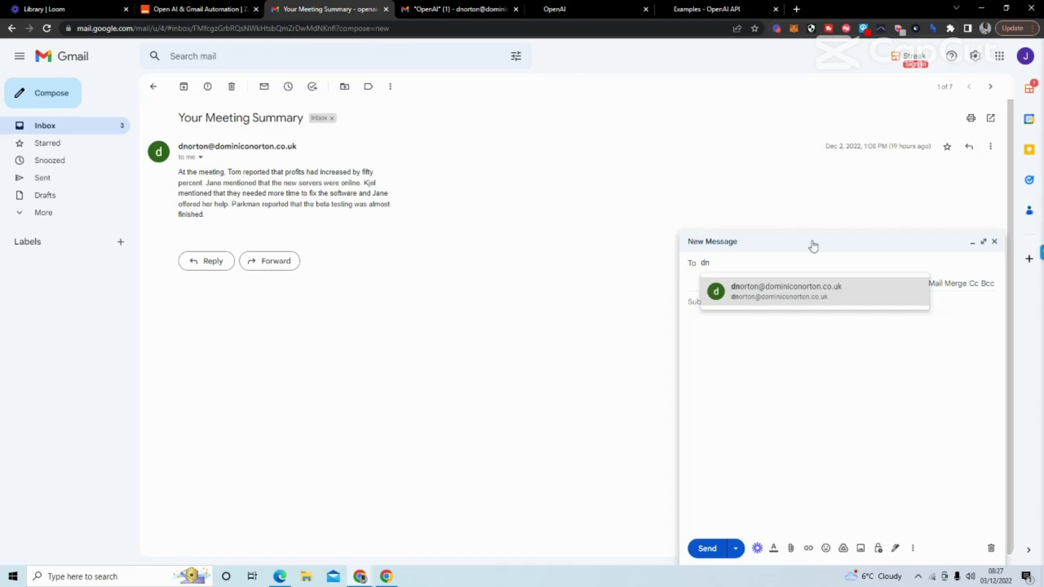
pyautogui.click(803, 291)
# Step: Paste the five lines of shorthand meeting notes, add subject 'Summerise', and send
pyautogui.click(740, 329)
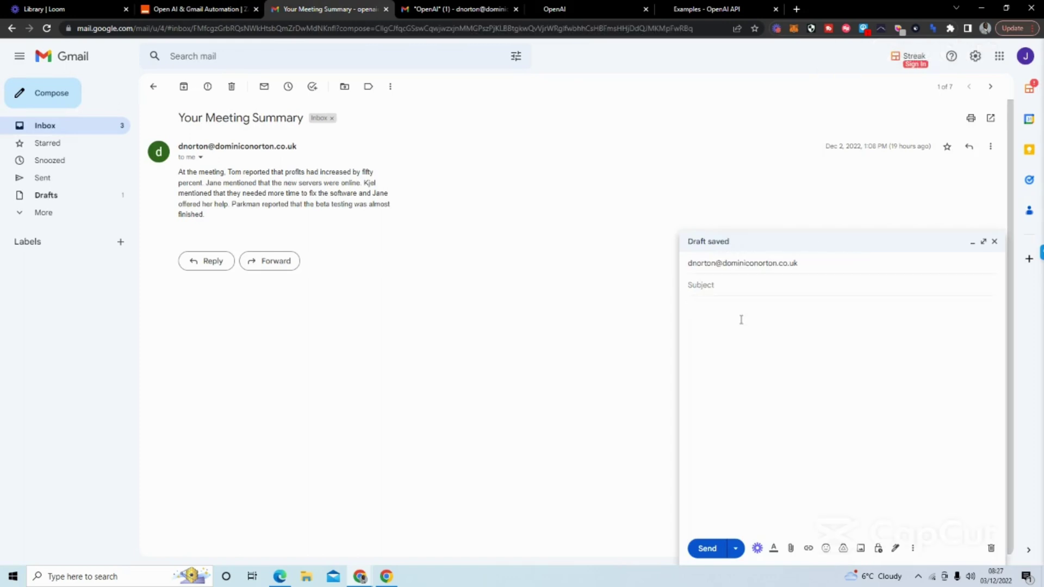
pyautogui.hotkey('ctrl', 'v')
pyautogui.click(748, 284)
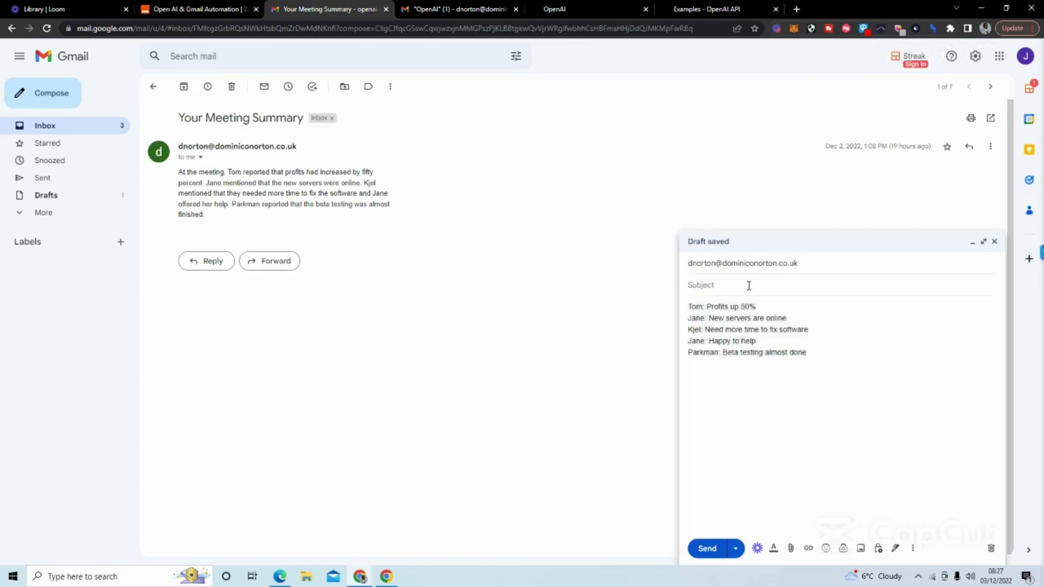
pyautogui.write('Summerise')
pyautogui.moveTo(807, 352); pyautogui.dragTo(689, 306)
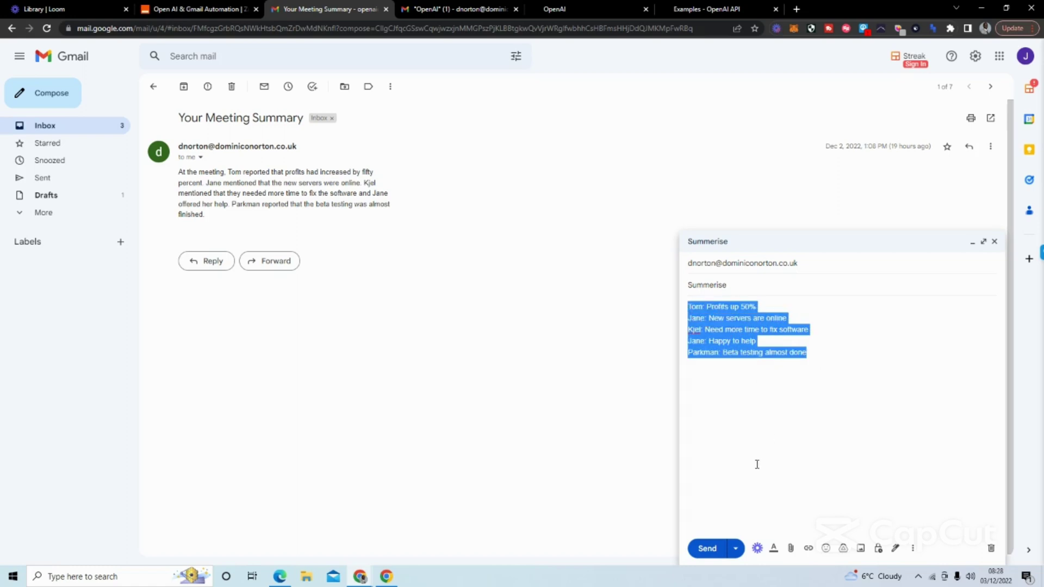
pyautogui.click(706, 549)
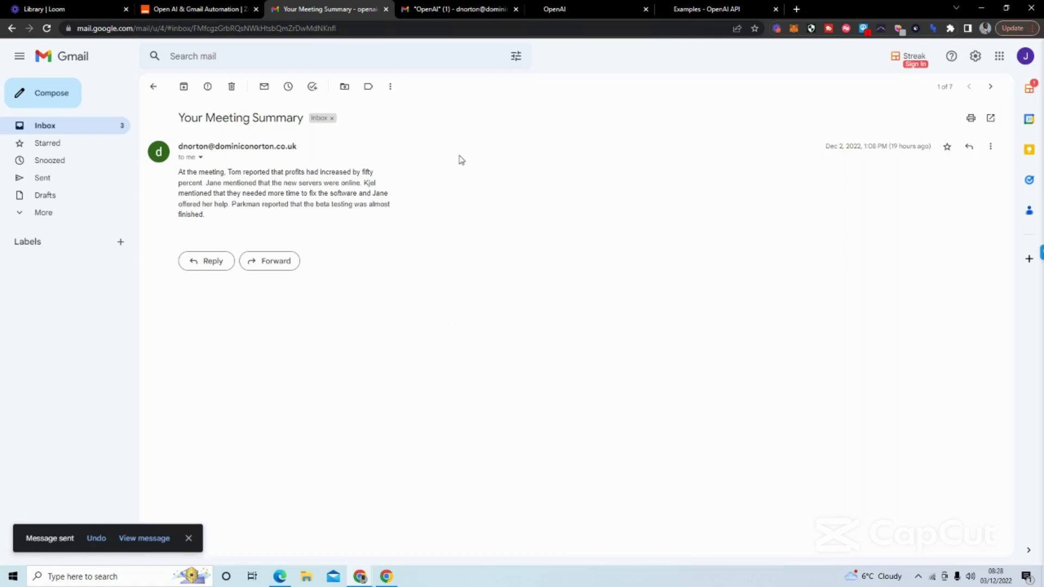
# Step: Discard the blank draft and open the arrived 'Summerise' email under the OpenAI label
pyautogui.click(437, 9)
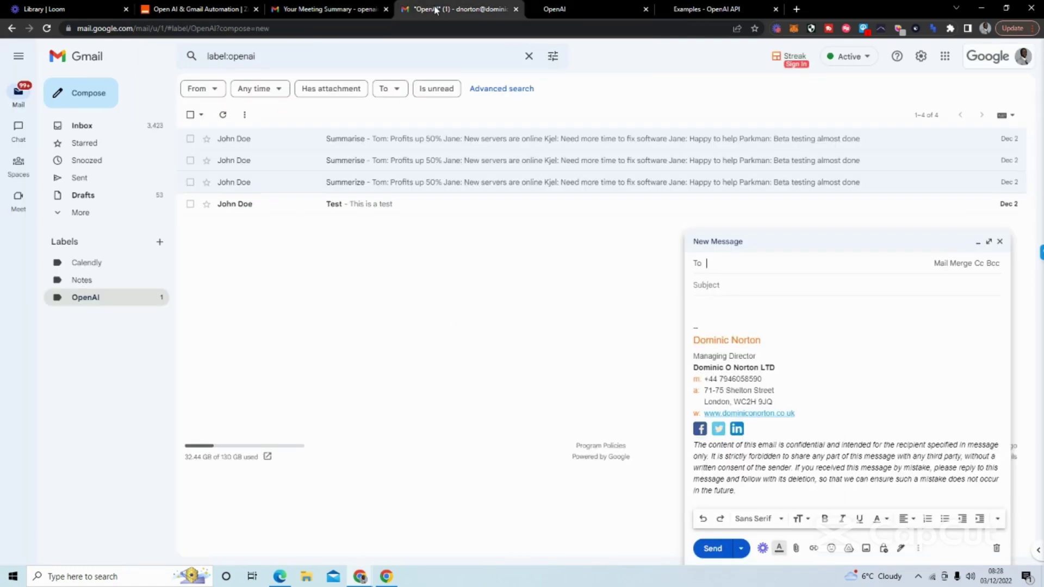
pyautogui.click(999, 241)
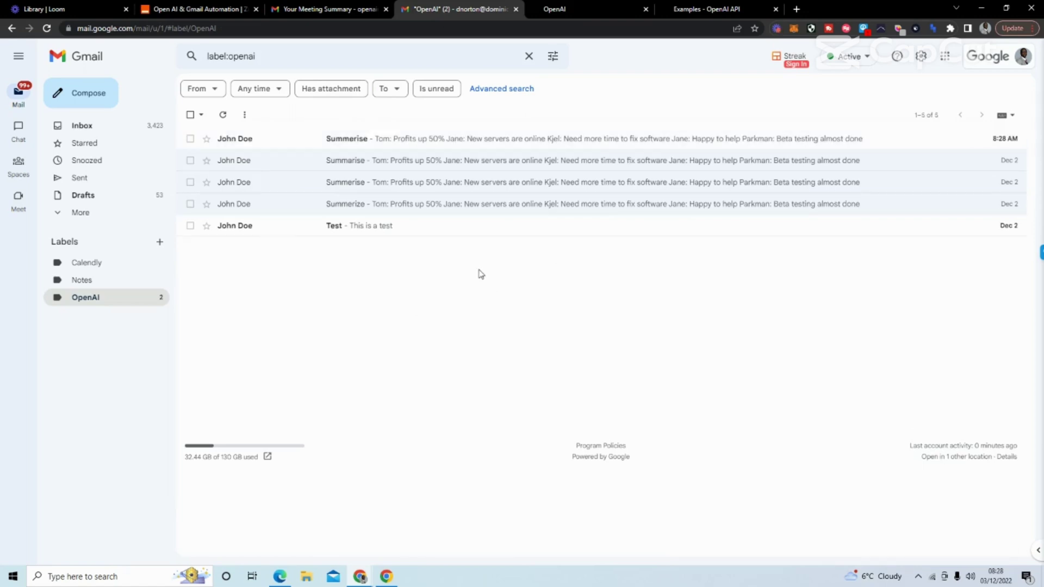
pyautogui.click(427, 138)
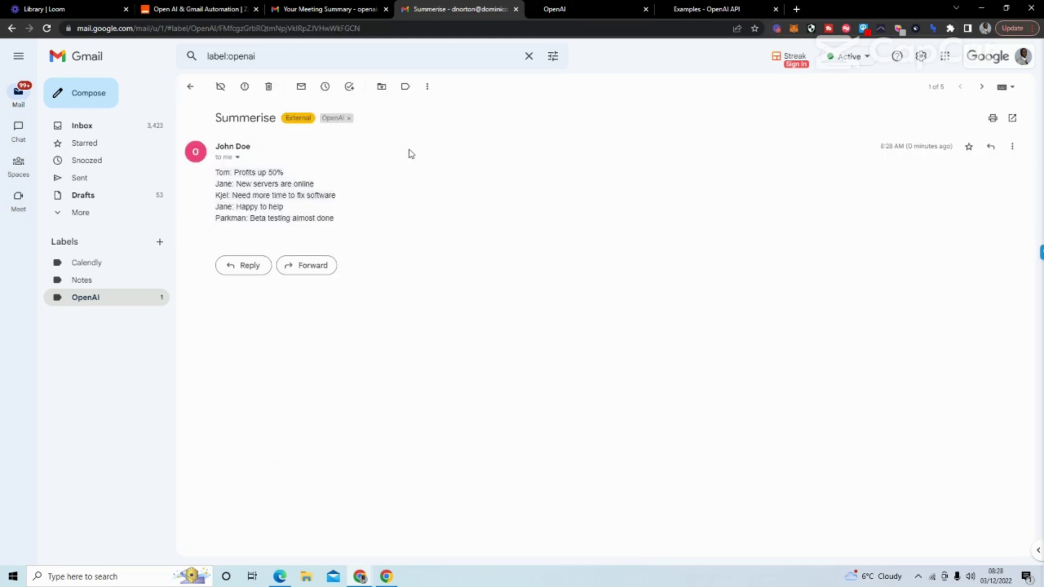
# Step: Open the new 'Your Meeting Summary' email from the other mailbox's inbox
pyautogui.click(330, 9)
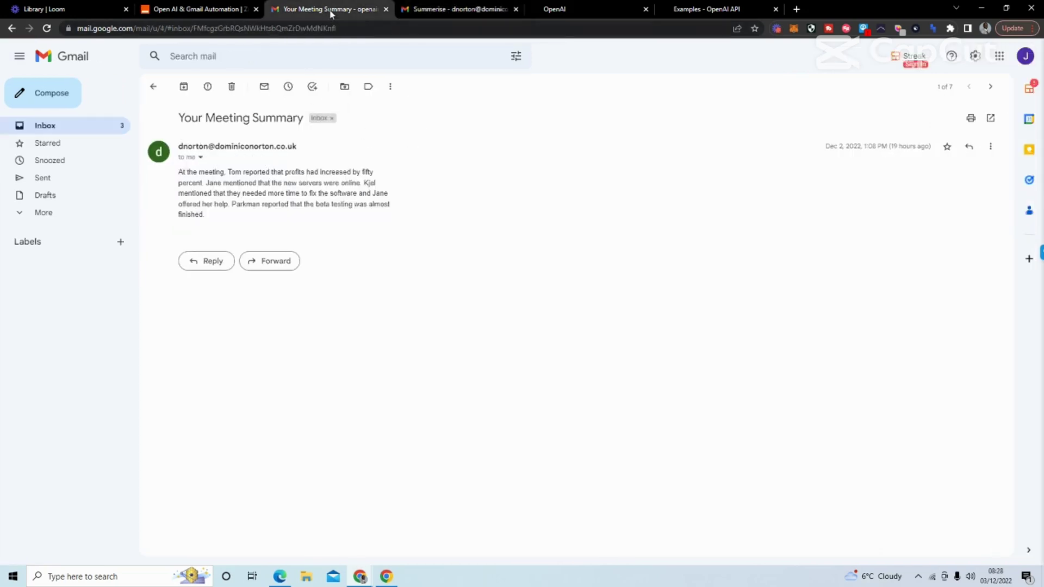
pyautogui.click(80, 130)
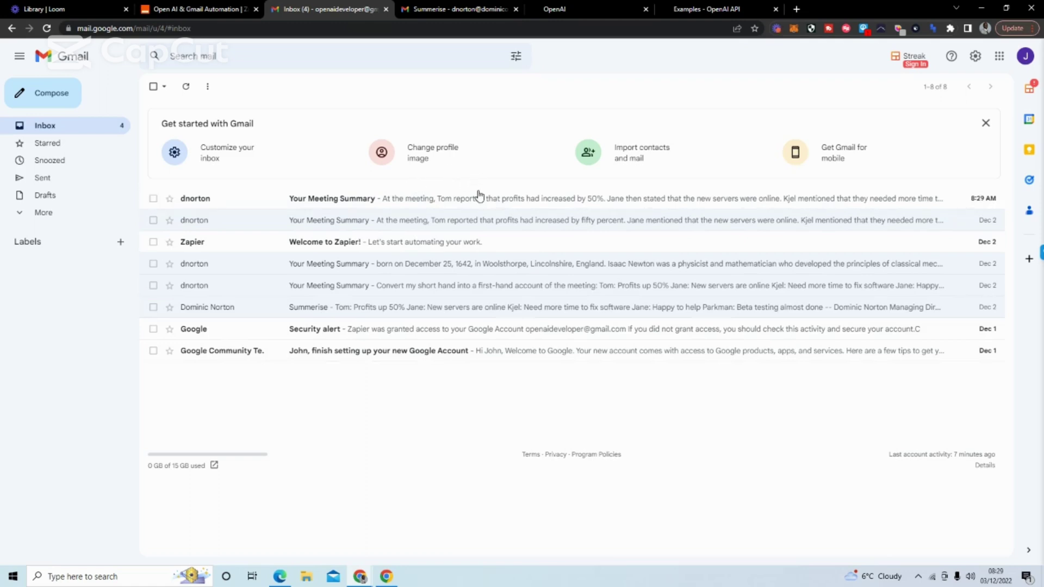
pyautogui.moveTo(477, 198)
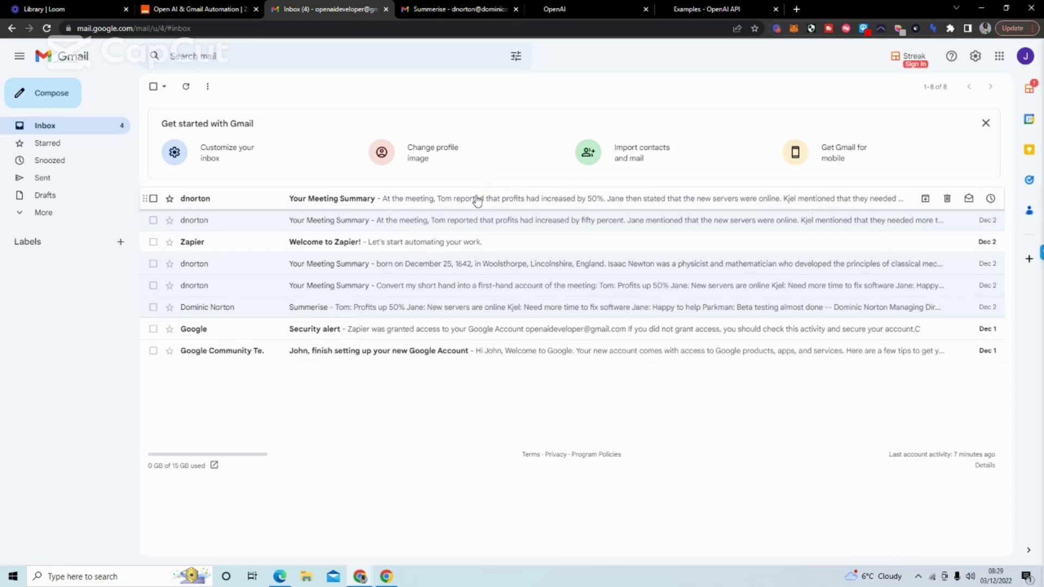
pyautogui.click(477, 198)
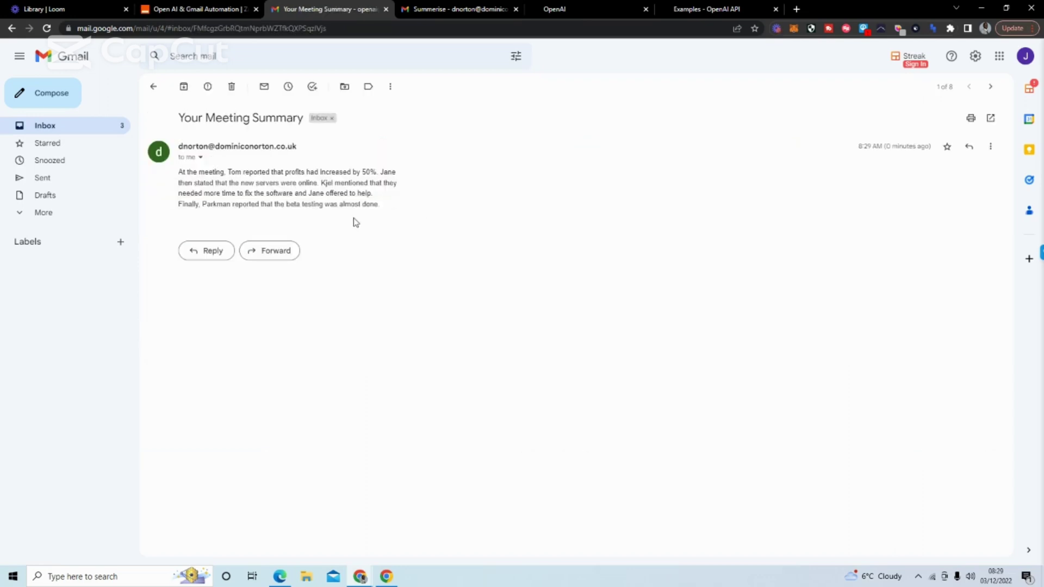